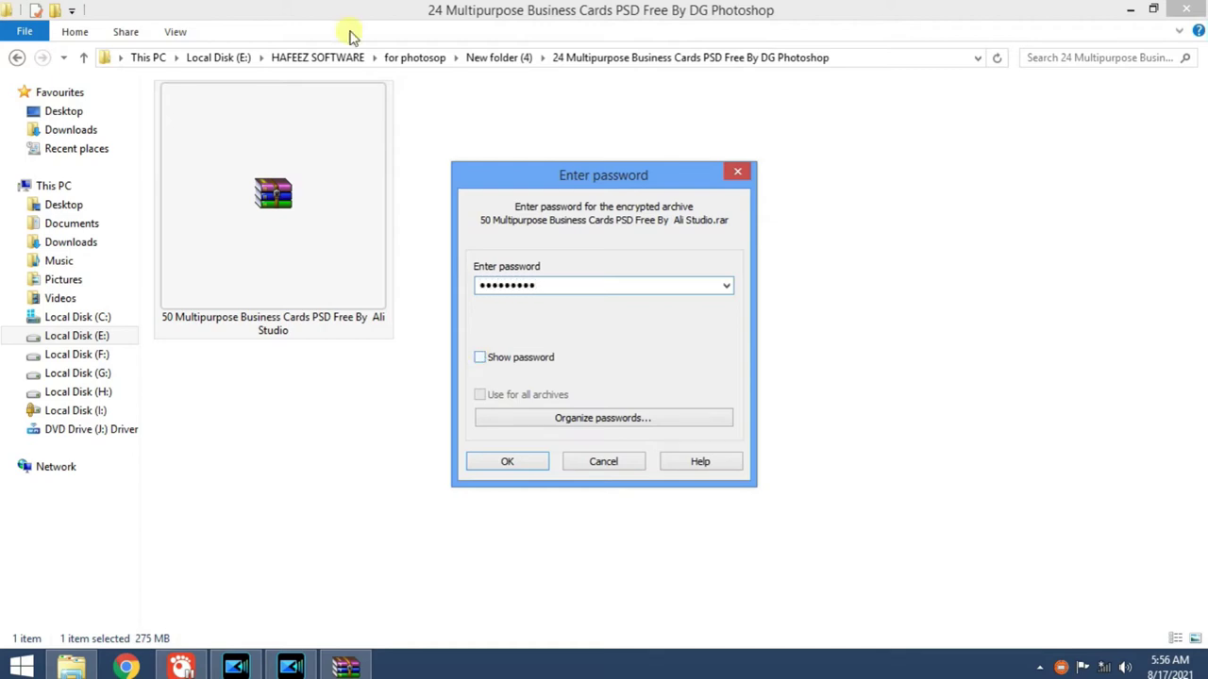
Extract the archive 50 Multipurpose Business Cards PSD Free By Ali Studio with the password already entered, and open the extracted folder
left_click(534, 462)
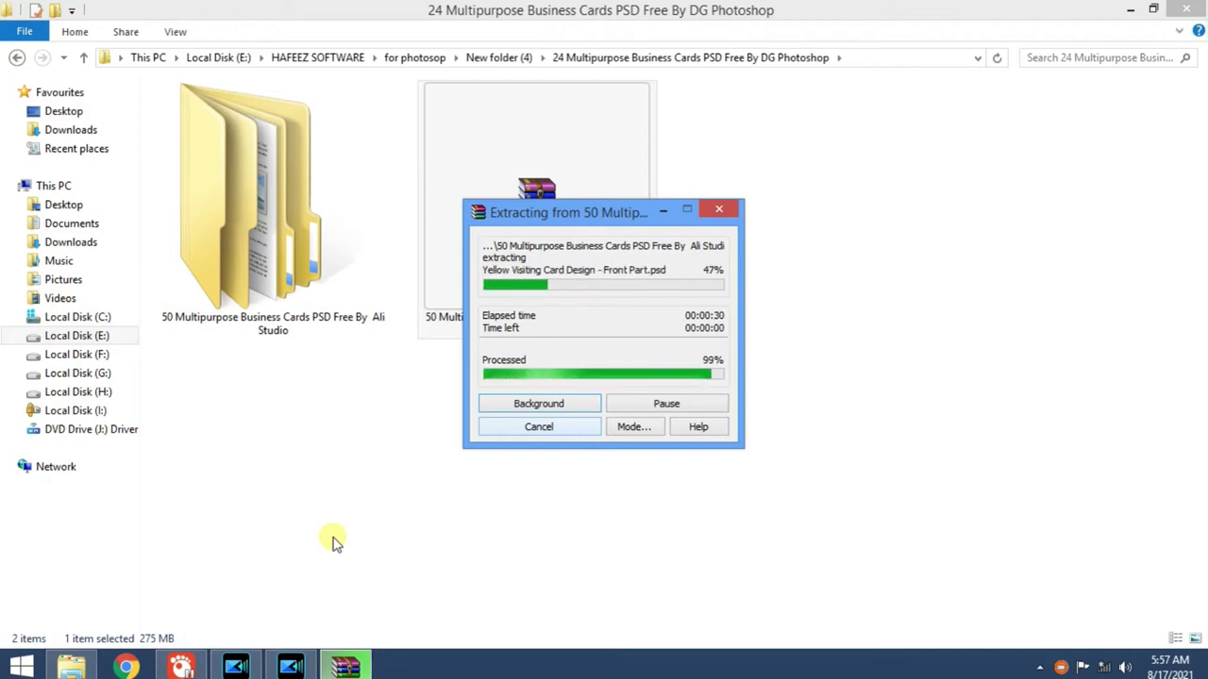
left_click(285, 289)
double_click(285, 289)
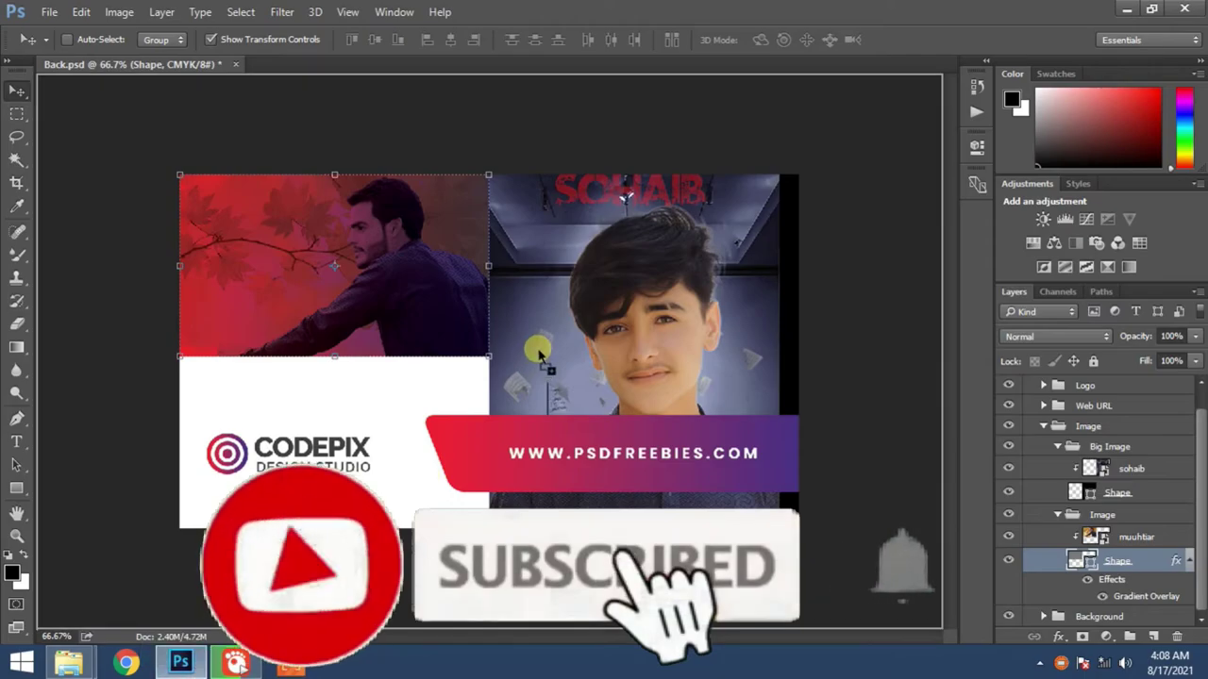
Place the sunglasses portrait over the right half of the card, scaled to about 8.26%
key("ctrl+t")
left_click_drag(541, 324, 723, 279)
left_click_drag(533, 487, 488, 545)
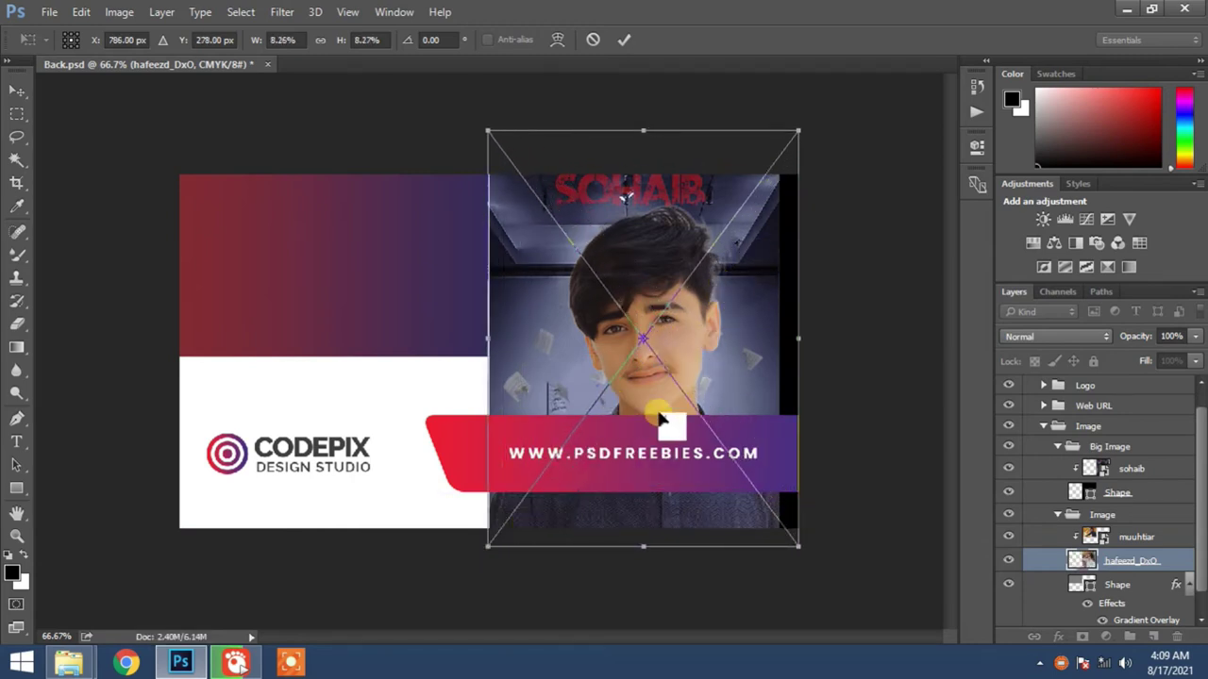
key("Return")
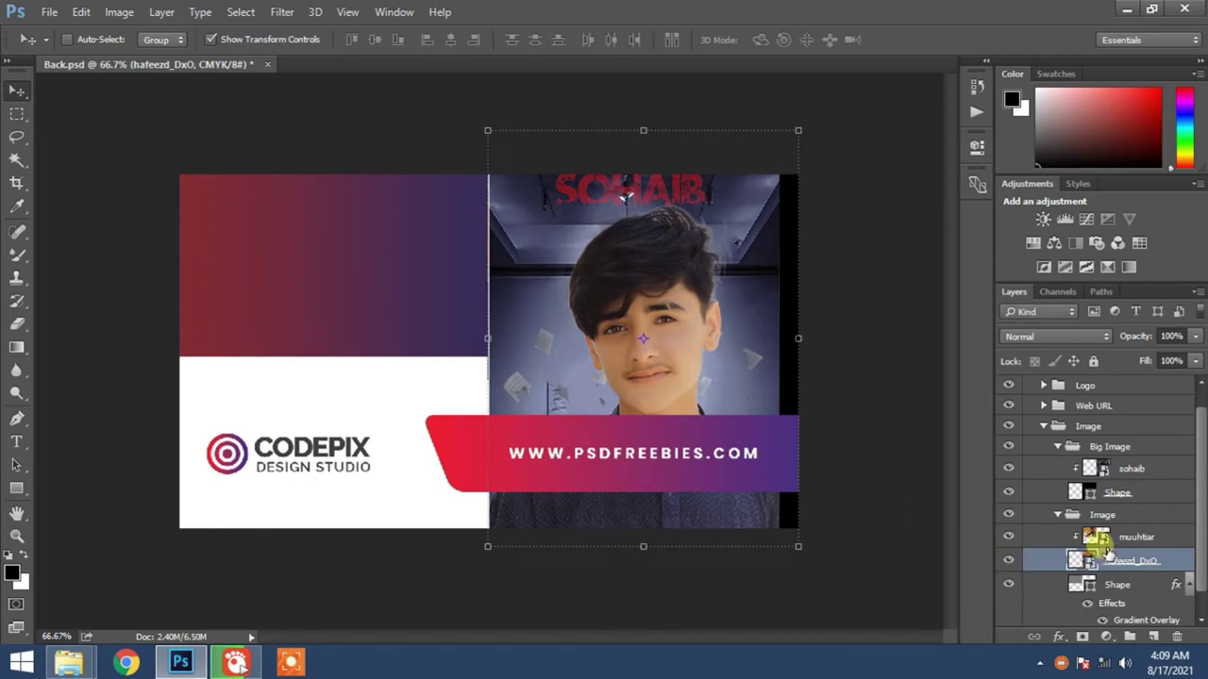
Clip the placed sunglasses portrait to the gradient Shape layer in the Image group, checking by toggling the photo layer above
left_click_drag(1112, 573, 1118, 572)
left_click(1117, 571, "alt")
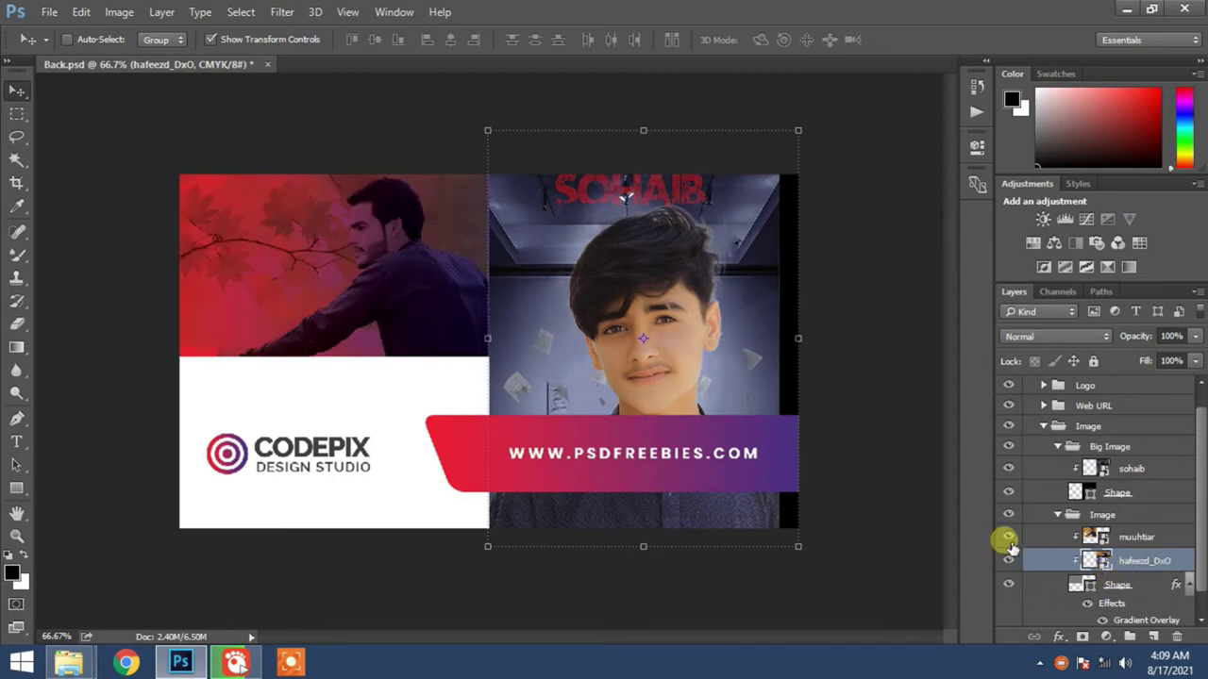
left_click(1009, 538)
left_click(1009, 538)
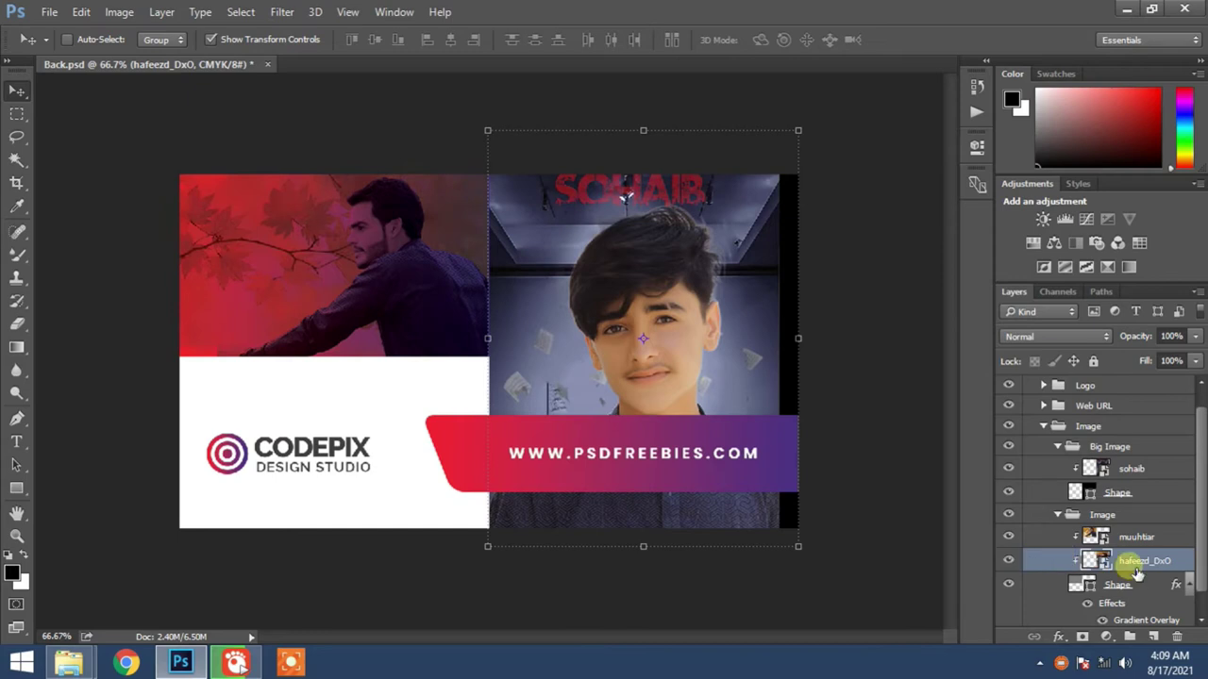
Move the sunglasses portrait layer into the Big Image group above its Shape layer and hide the group's original photo
left_click_drag(1138, 564, 1142, 472)
left_click(1044, 498)
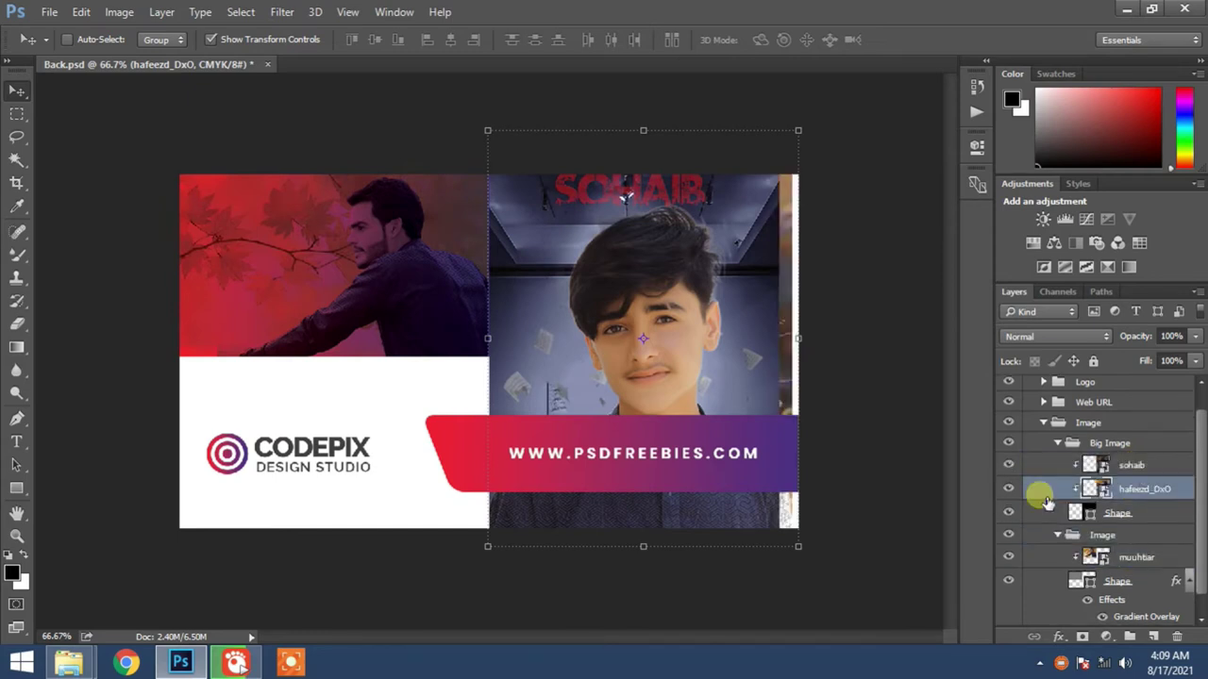
left_click(1008, 465)
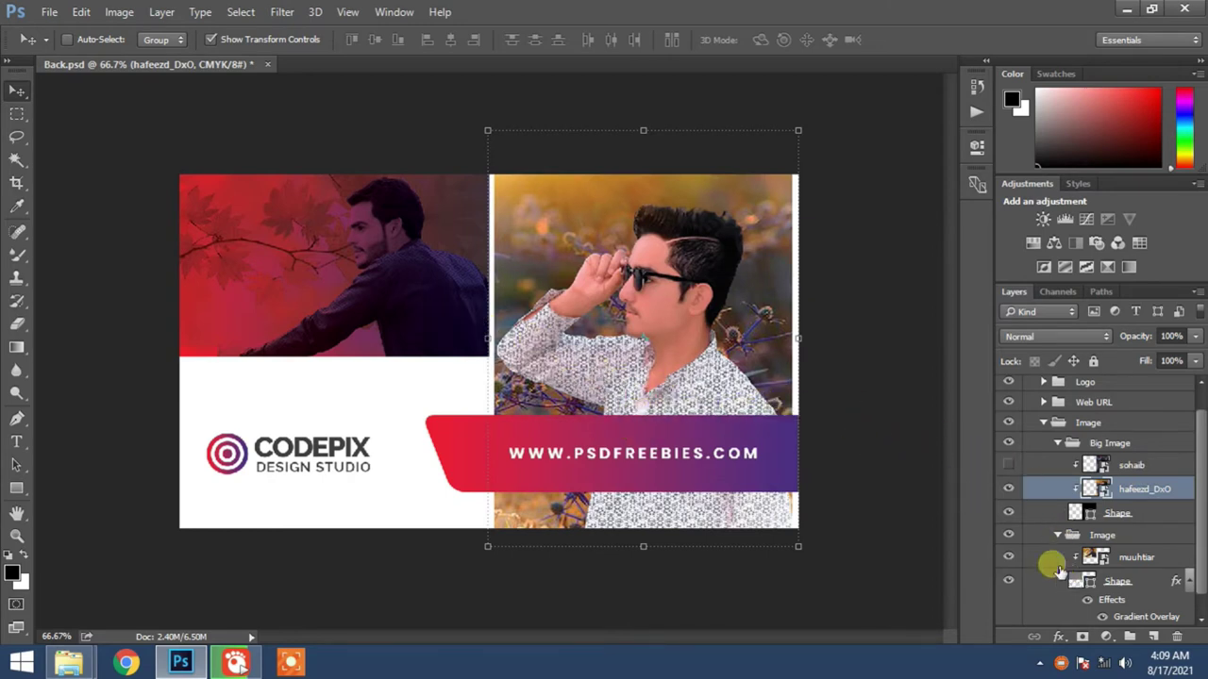
Place the leather-jacket portrait over the left half of the card, scaled to about 4.98%, and align it there
left_click_drag(126, 660, 346, 313)
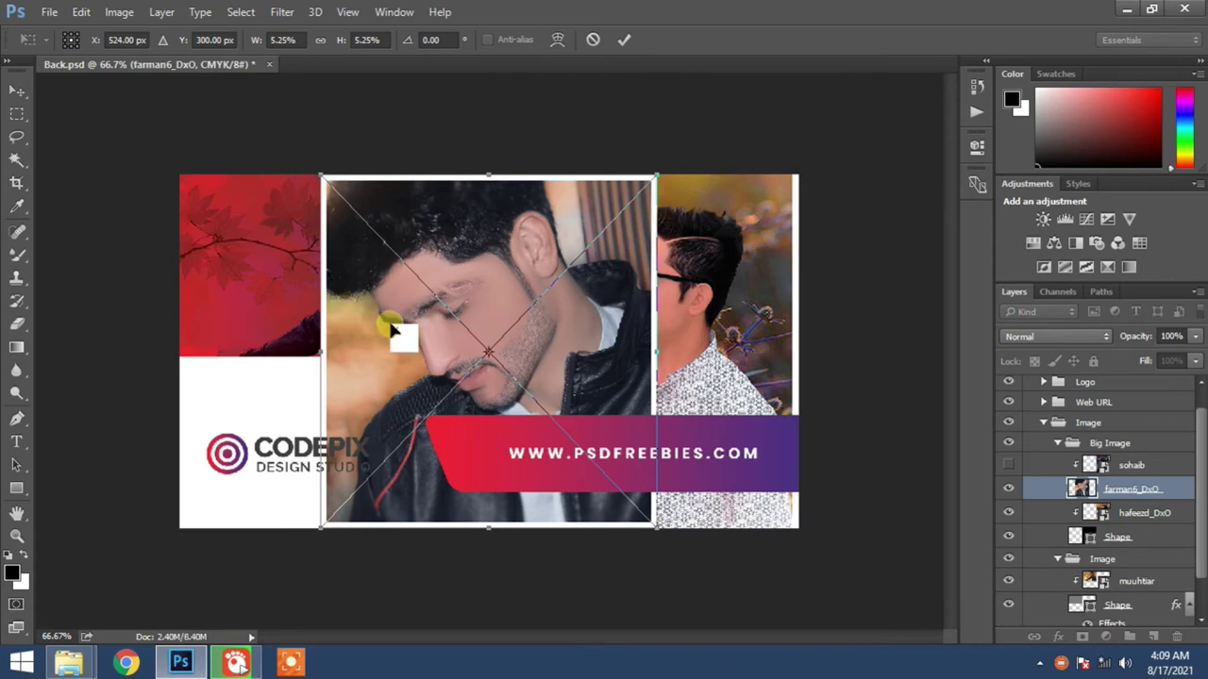
left_click_drag(522, 342, 413, 355)
left_click_drag(515, 525, 407, 415)
left_click_drag(368, 305, 356, 274)
left_click_drag(415, 386, 497, 475)
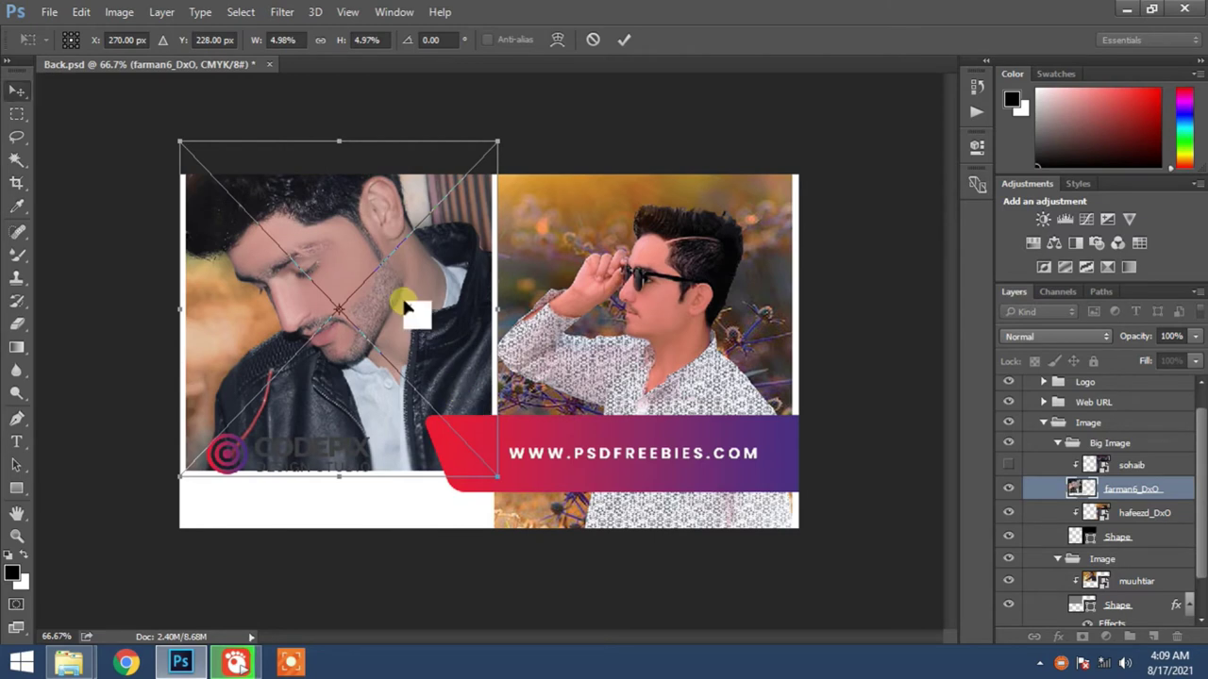
key("Return")
left_click_drag(404, 304, 403, 309)
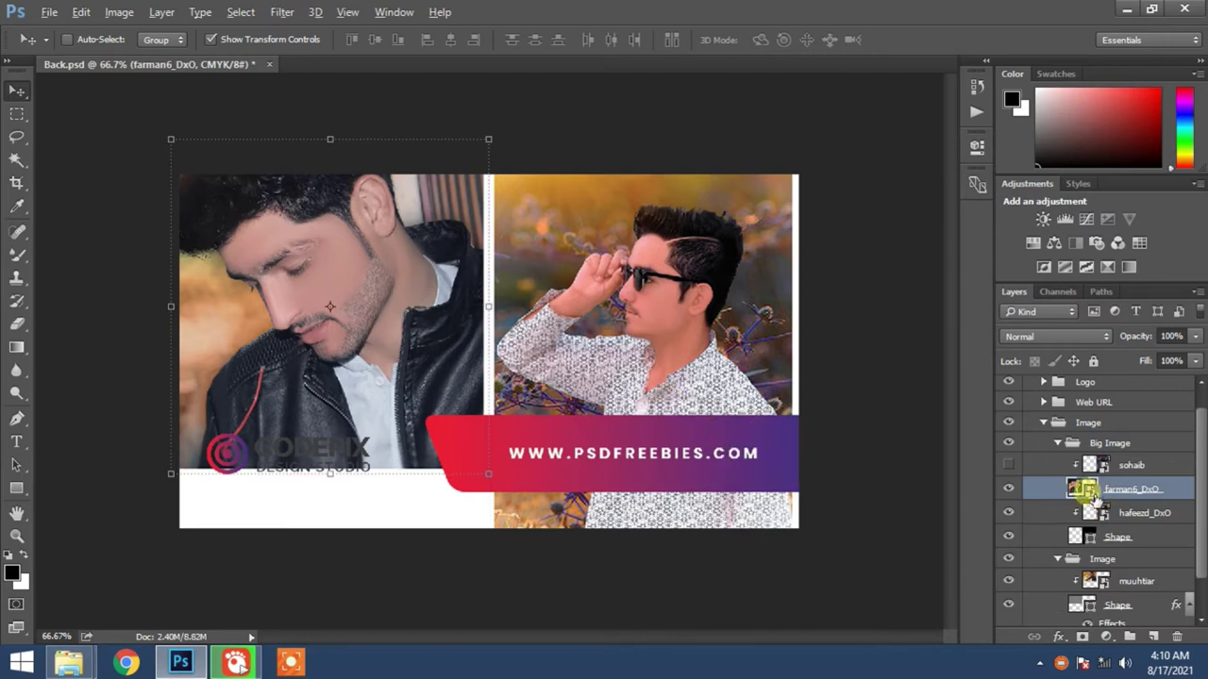
Turn the leather-jacket portrait into a clipped layer and hide it, checking the sunglasses portrait by toggling its visibility
left_click_drag(1097, 493, 1110, 502)
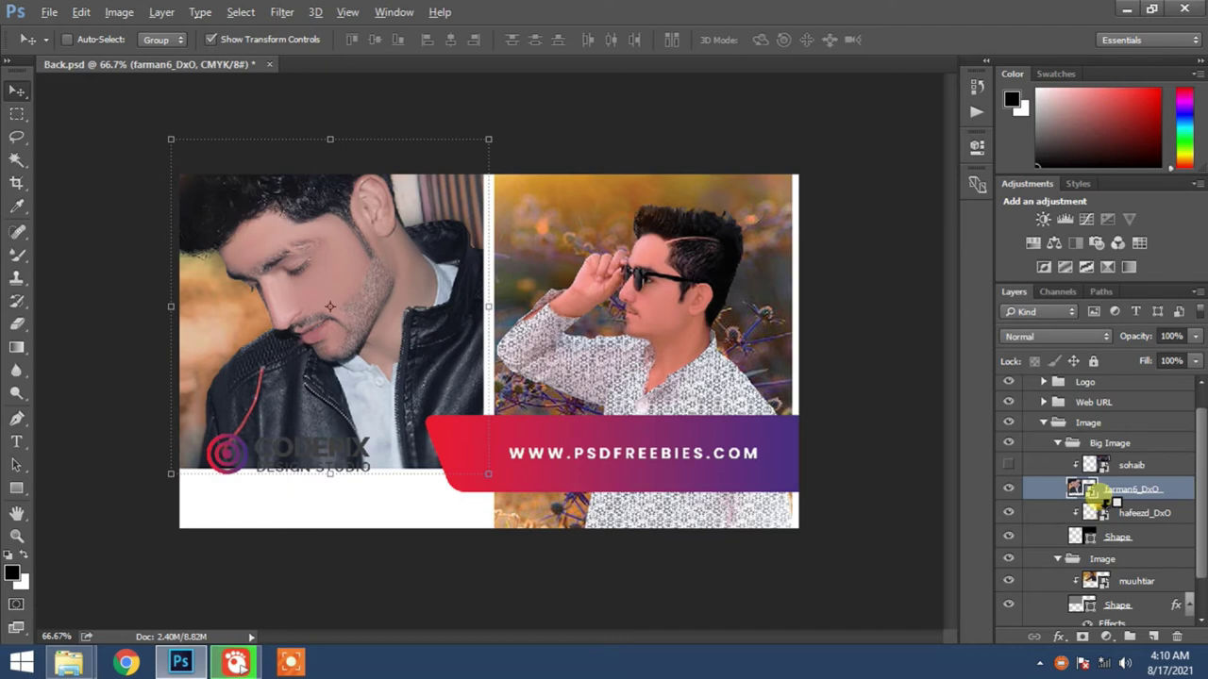
left_click(1094, 501, "alt")
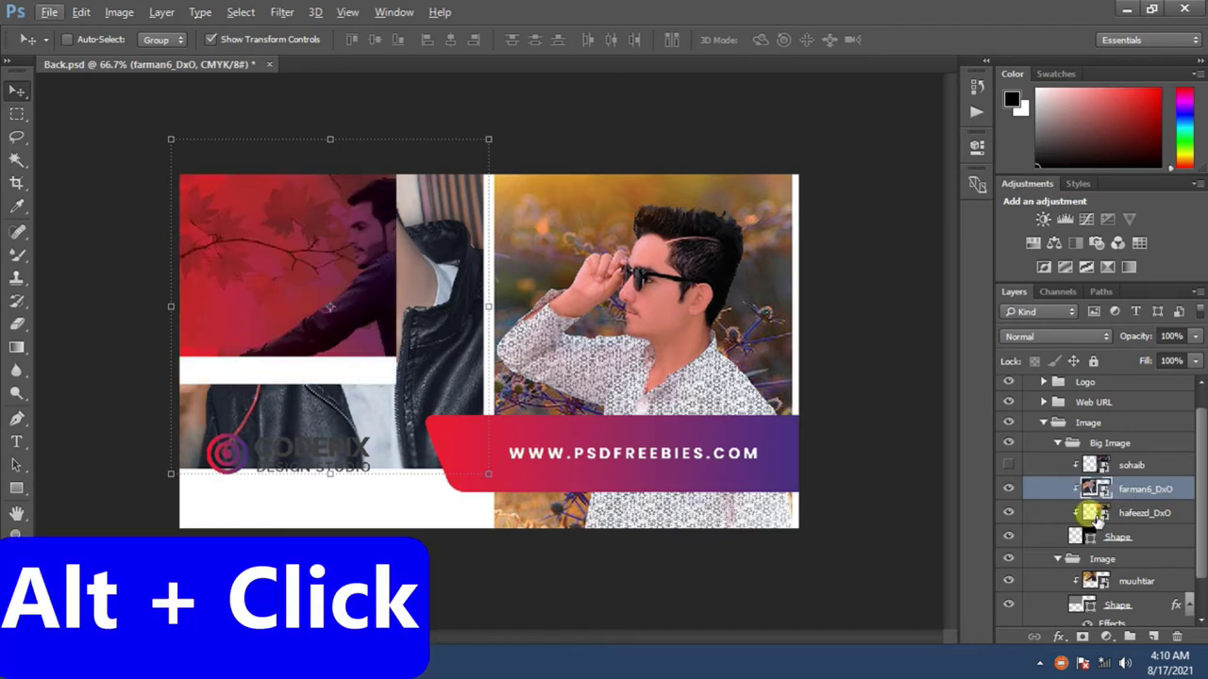
left_click(1009, 489)
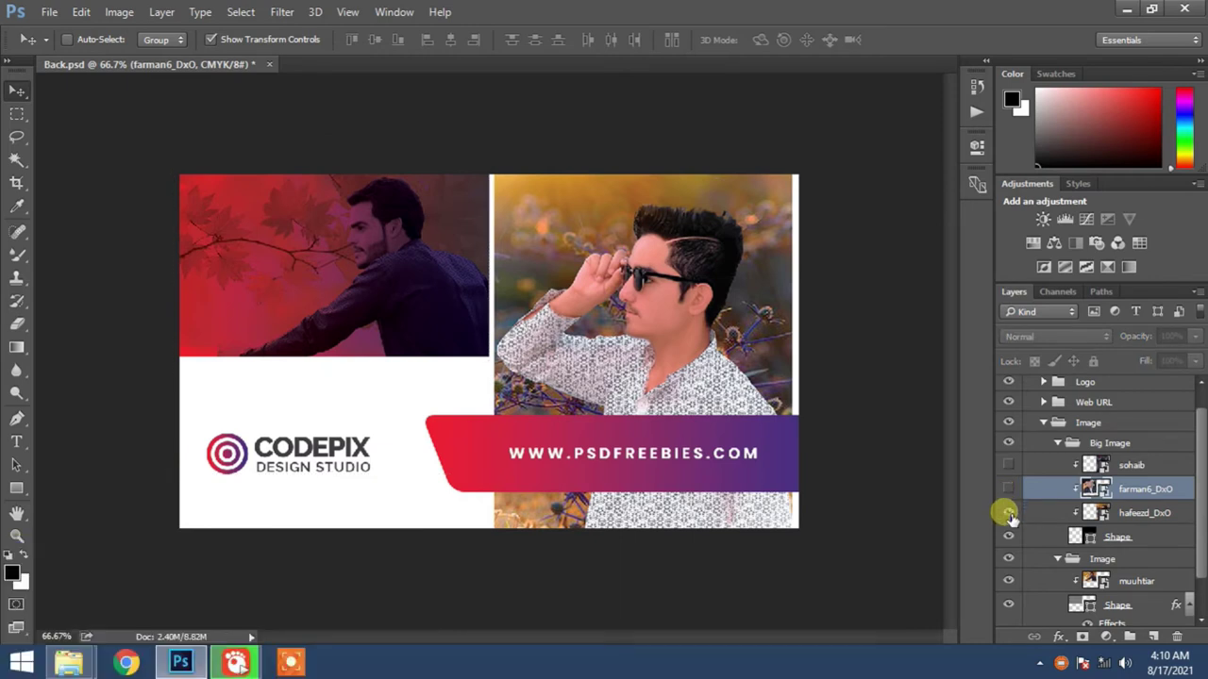
left_click(1008, 513)
left_click(1009, 511)
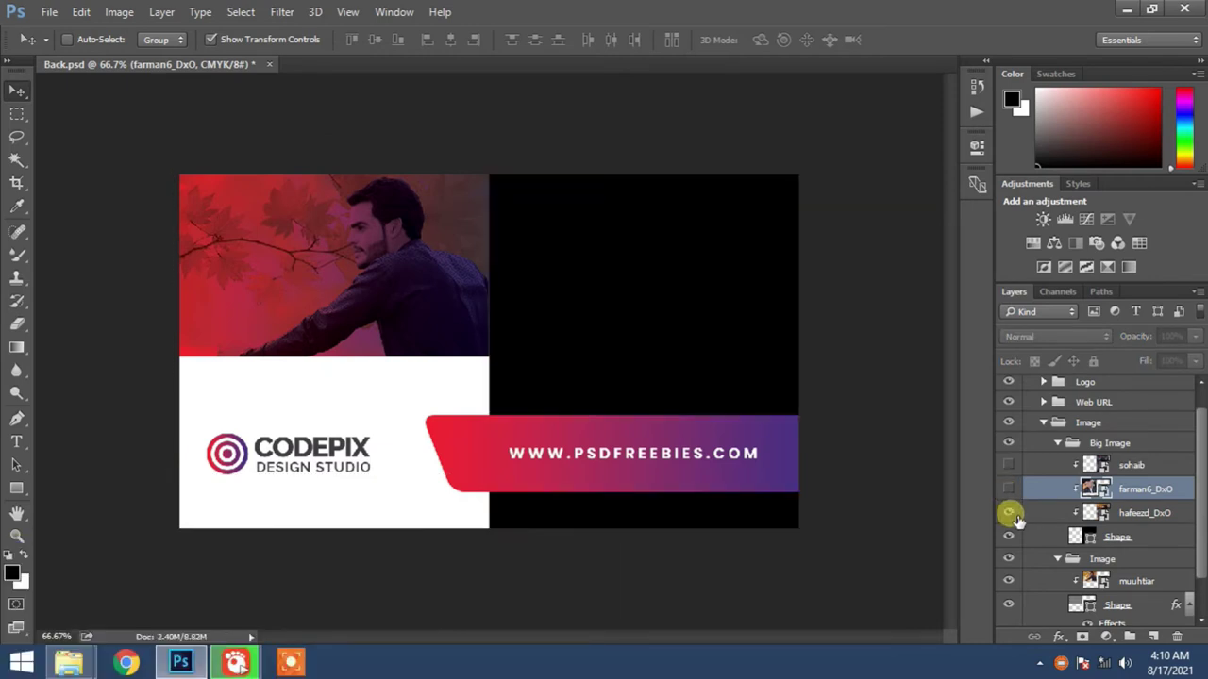
Move the leather-jacket portrait into the smaller Image group above its Shape, show it, and hide that group's original photo
left_click_drag(1016, 495, 1067, 582)
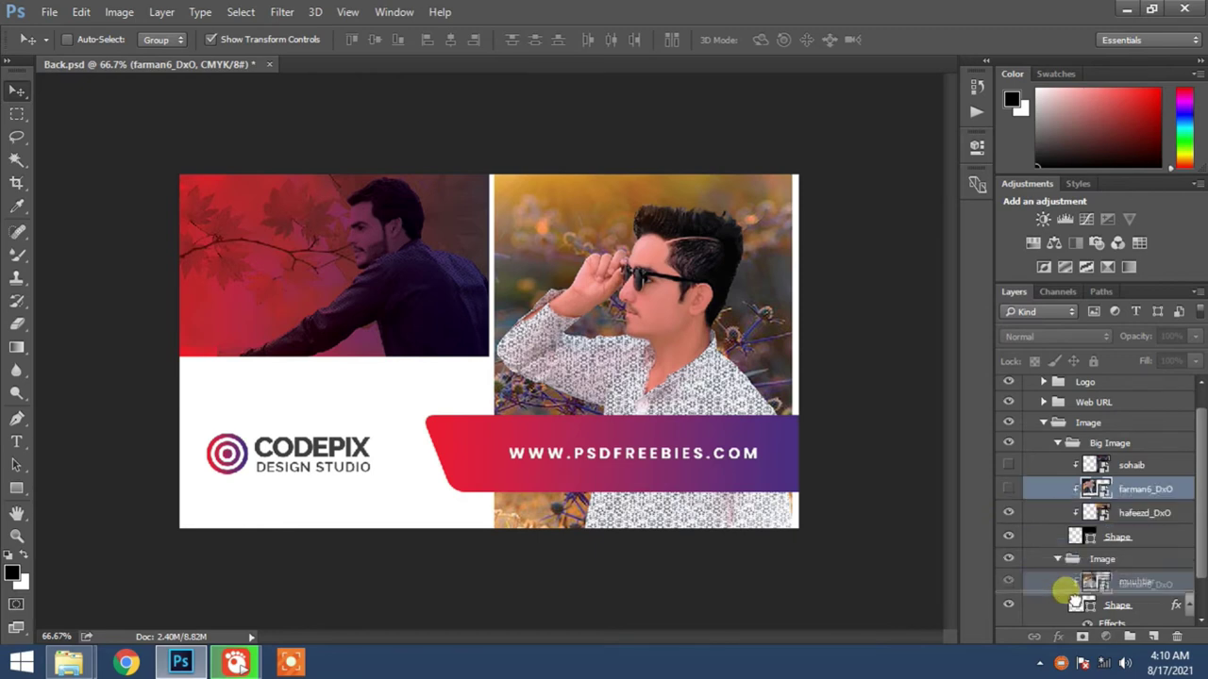
scroll(1071, 594, "down", 2)
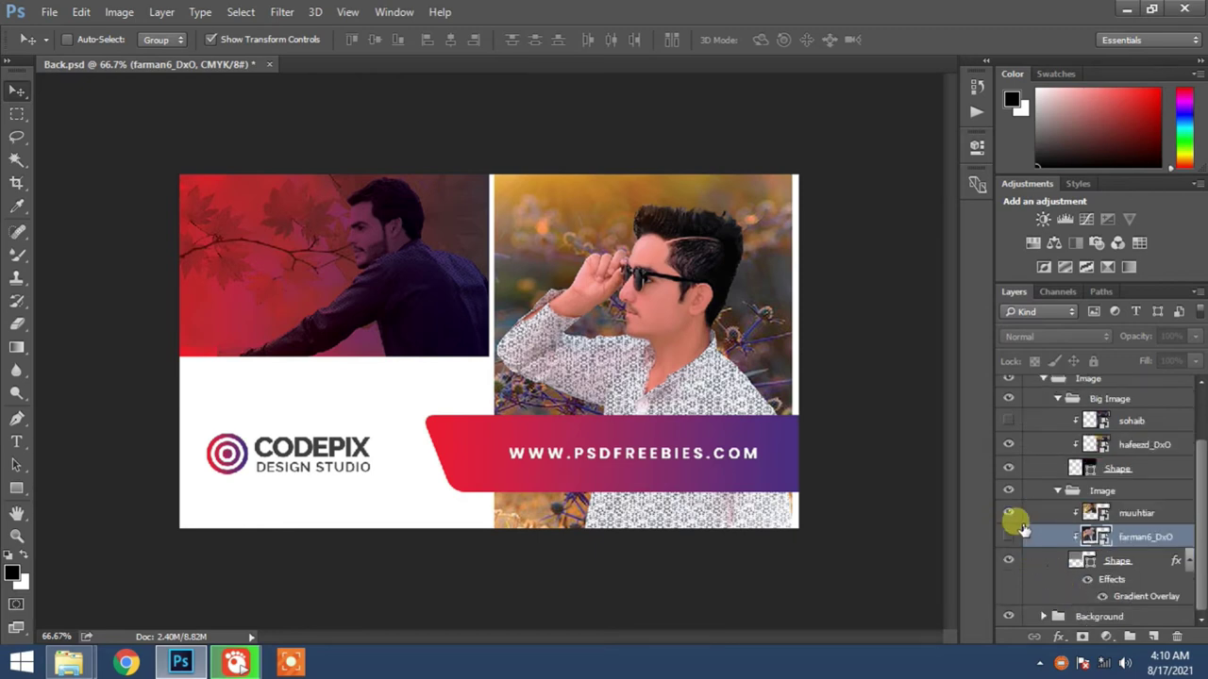
left_click(1008, 536)
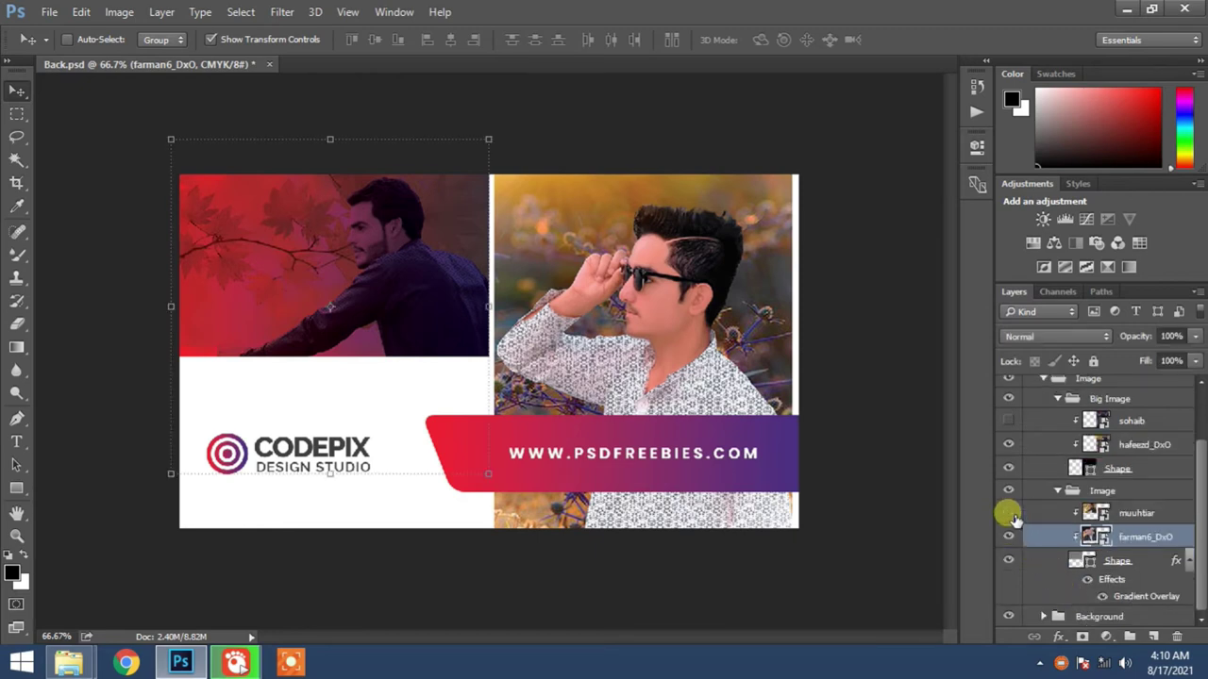
left_click(1008, 512)
Change the logo tagline DESIGN STUDIO to ALI STUDIO, accepting the substituted font
double_click(311, 467)
left_click(572, 300)
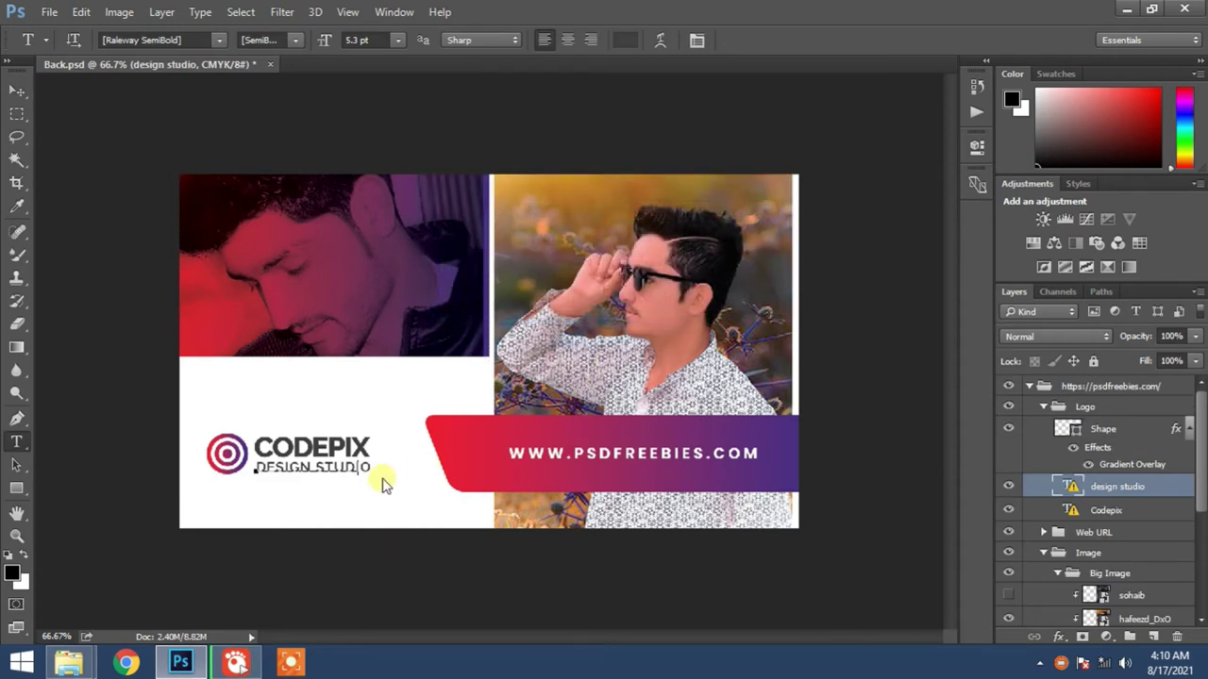
left_click(363, 467)
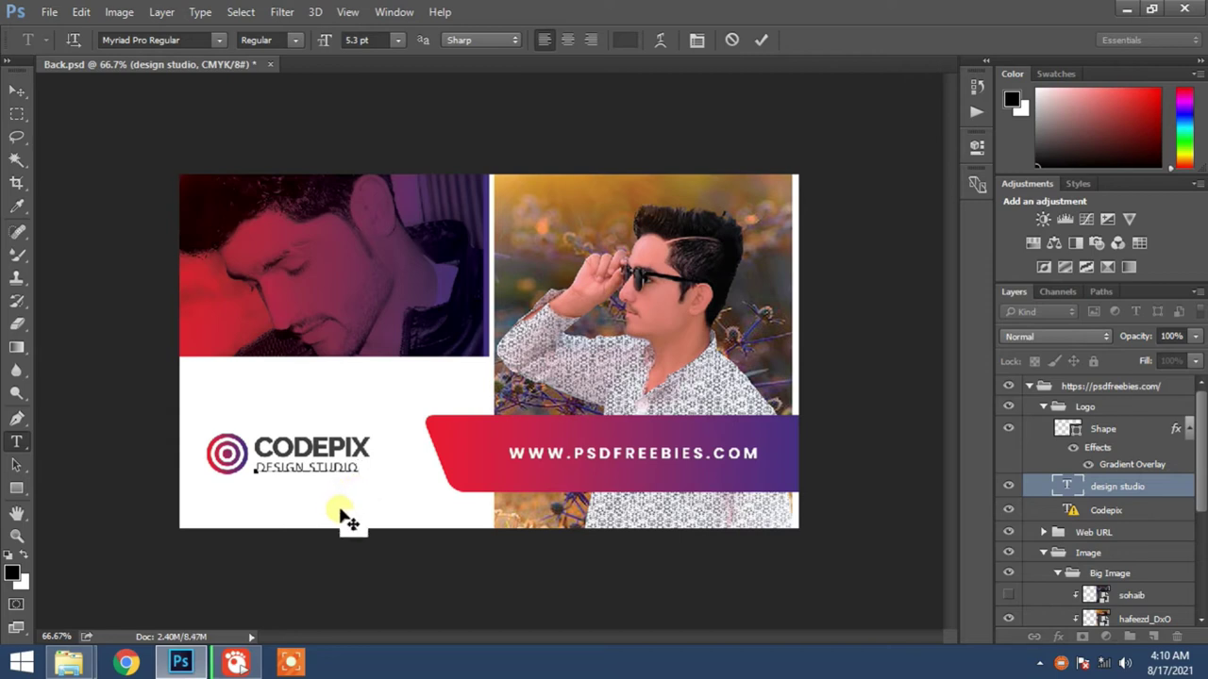
key("BackSpace")
key("BackSpace")
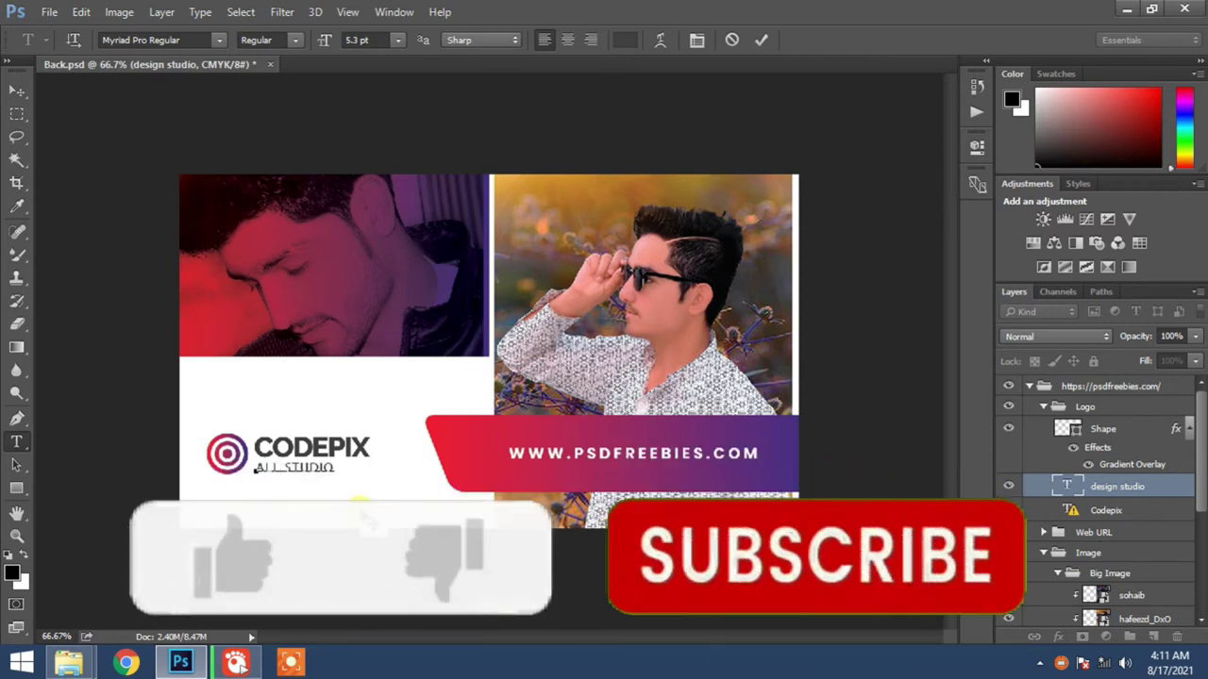
type("SIGN")
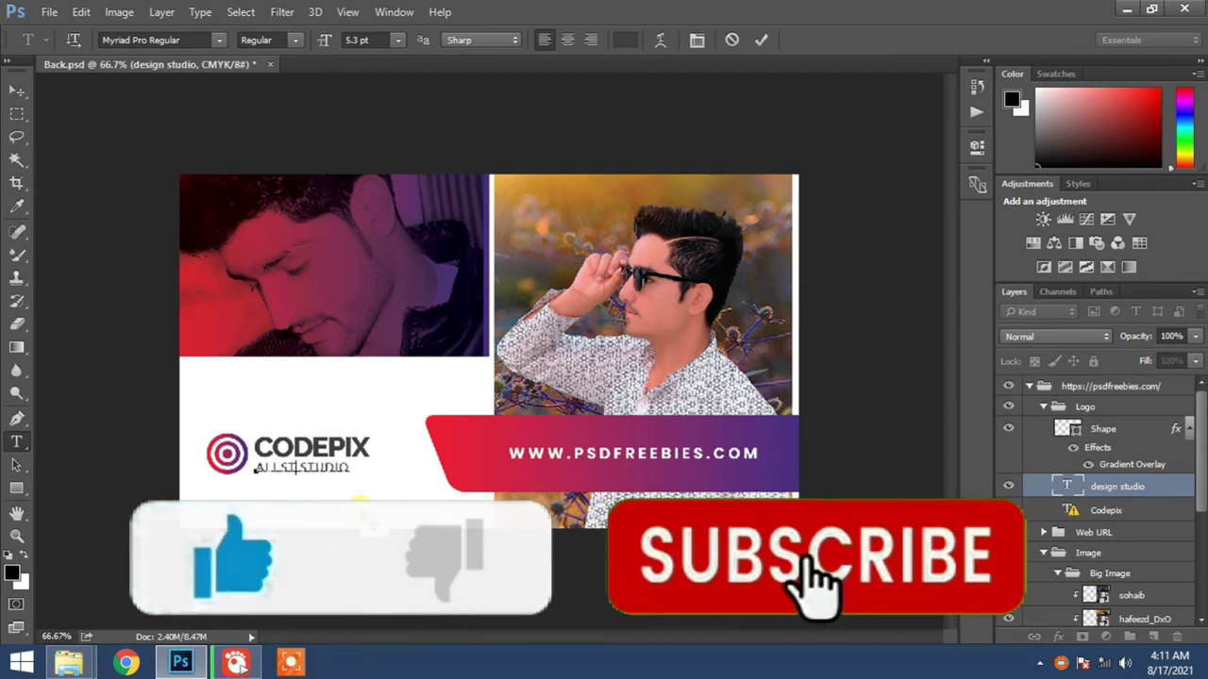
type("O")
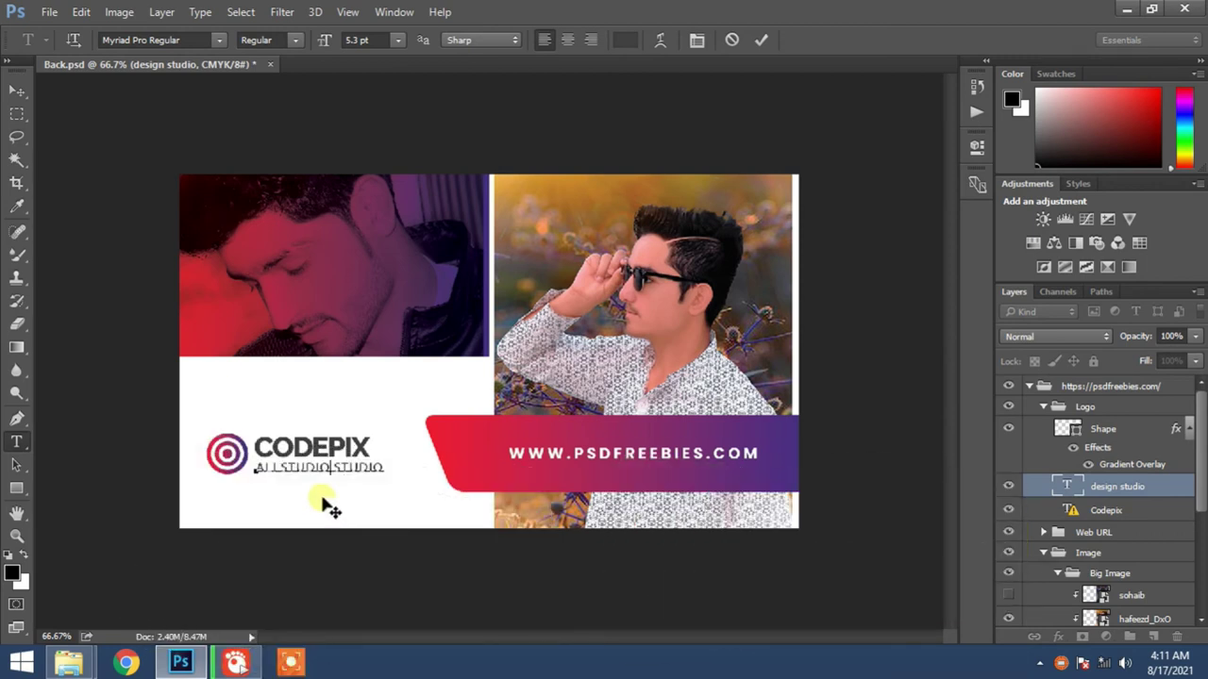
key("BackSpace")
key("BackSpace")
key("BackSpace")
key("BackSpace")
key("BackSpace")
key("BackSpace")
key("BackSpace")
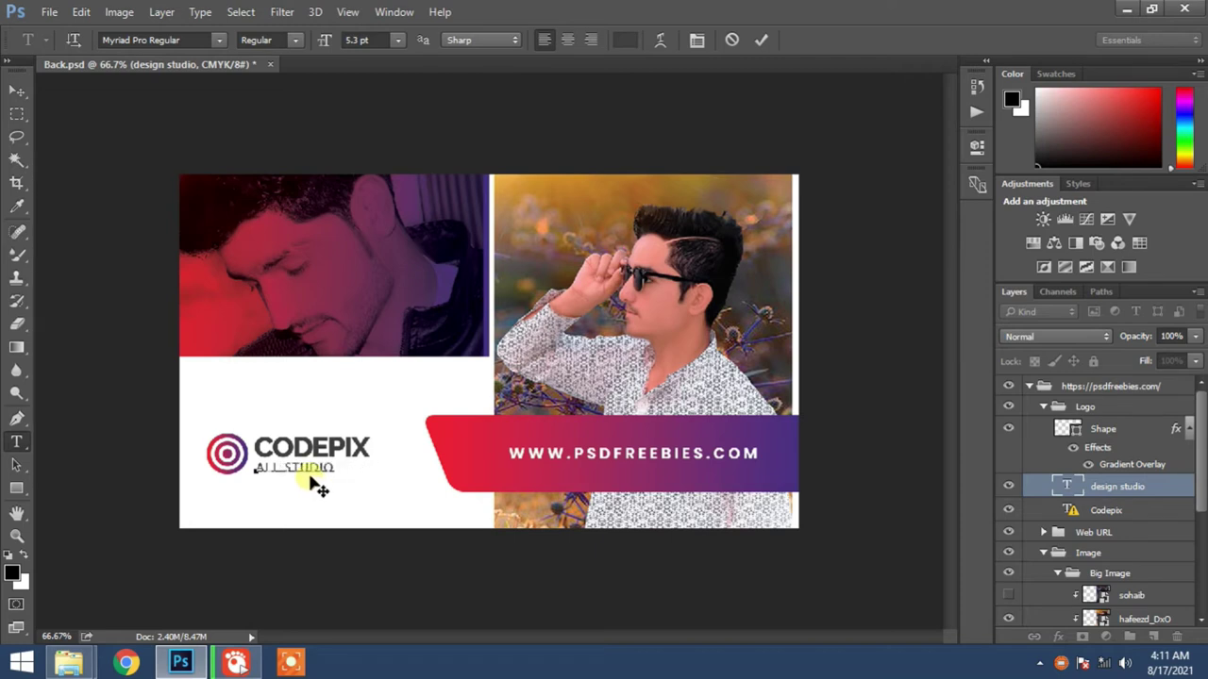
Replace the CODEPIX logo text with the owner's name and check the logo symbol by toggling its visibility
left_click(1106, 511)
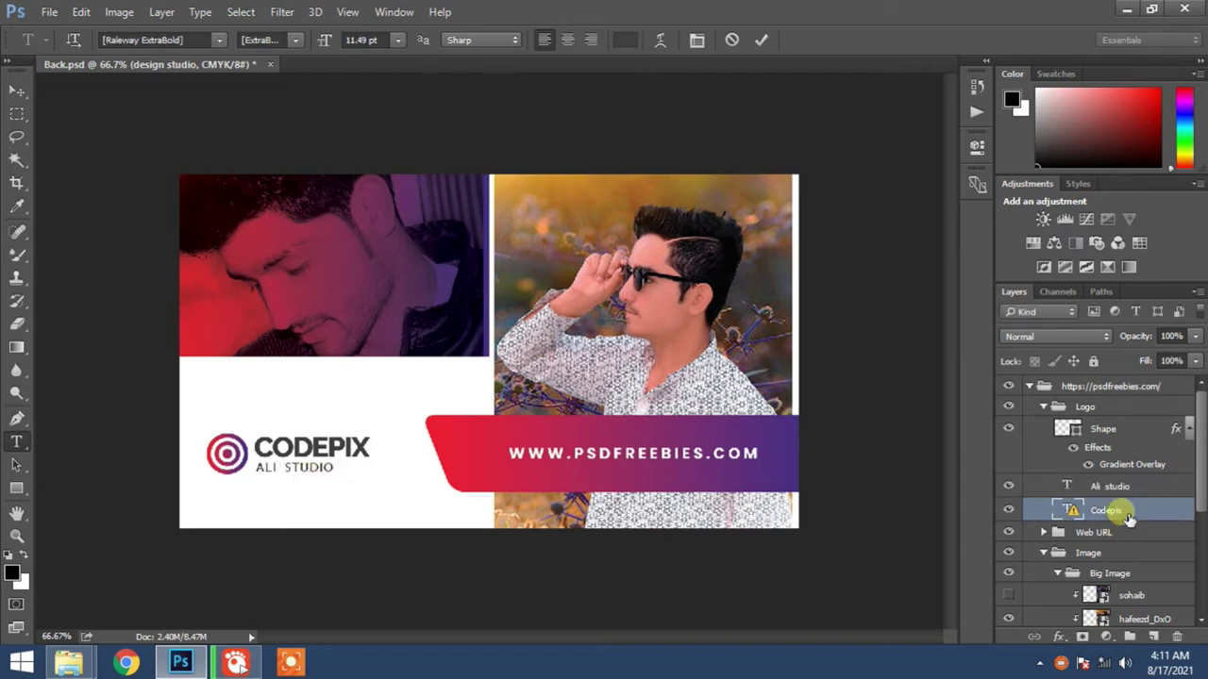
left_click(359, 457)
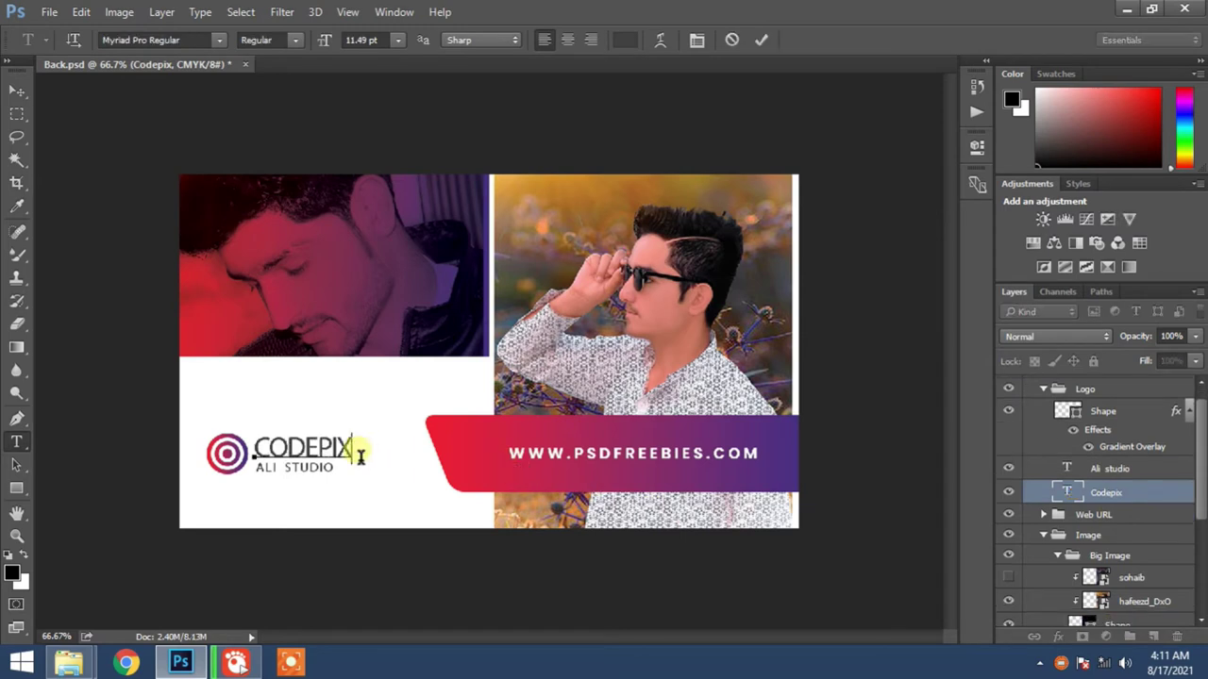
key("BackSpace")
key("BackSpace")
key("BackSpace")
key("BackSpace")
key("BackSpace")
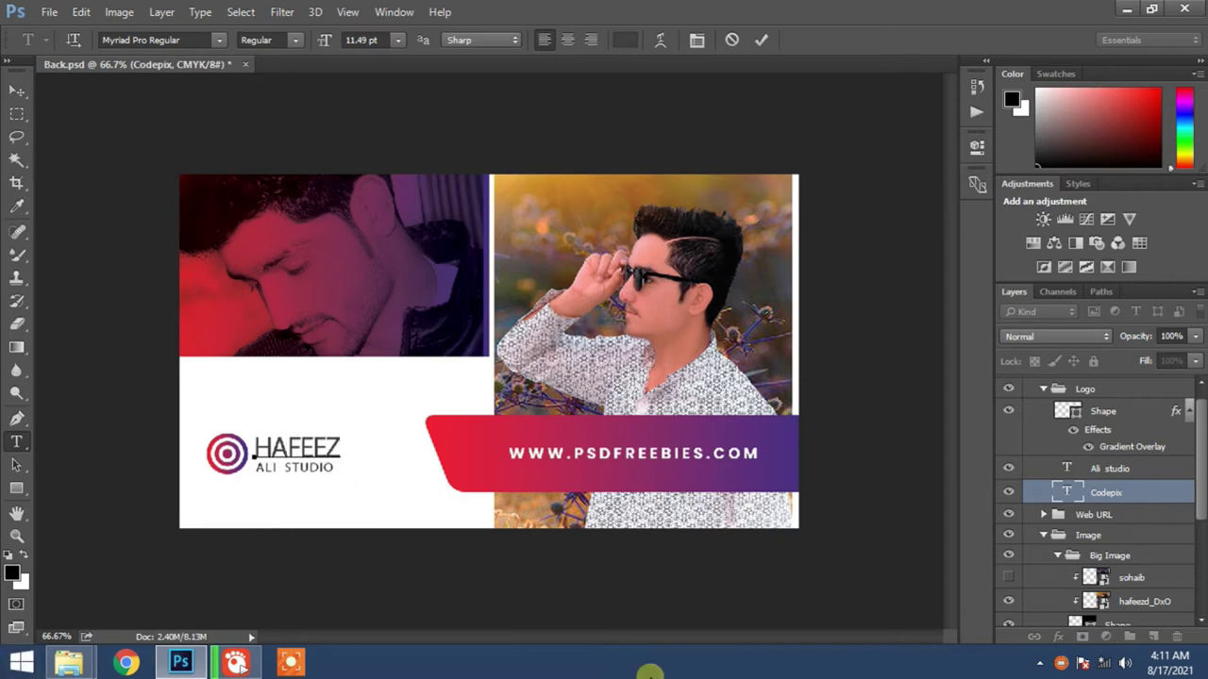
left_click(1007, 411)
left_click(1007, 410)
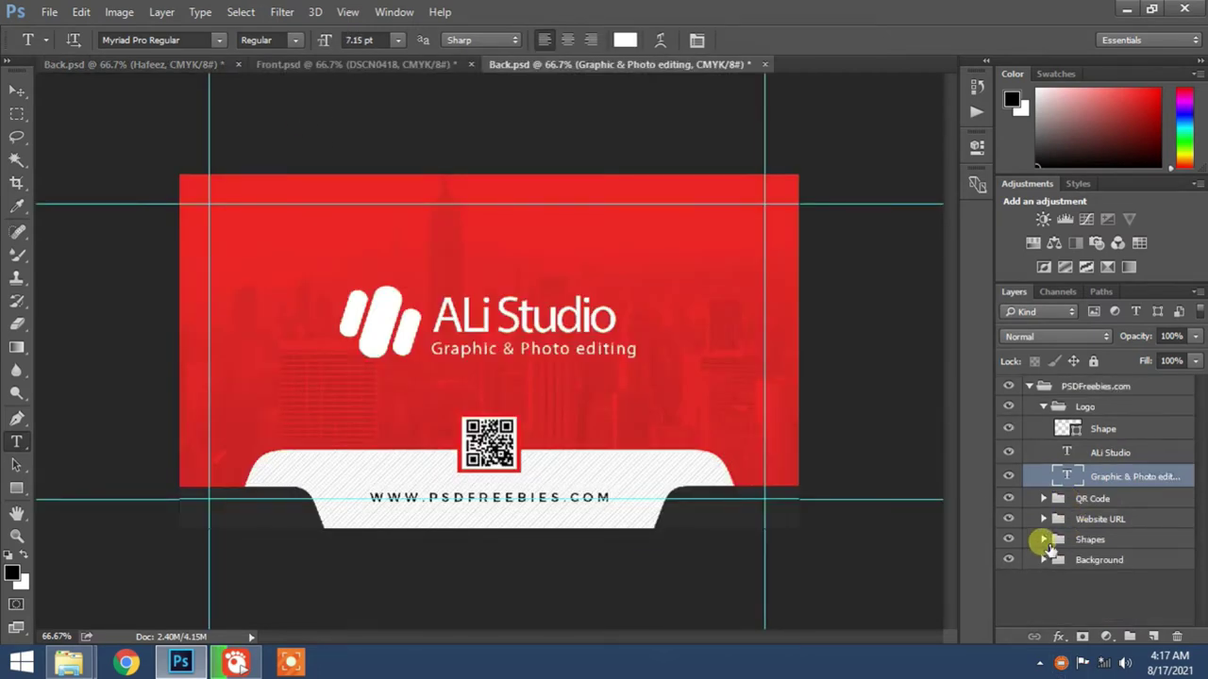
Identify the card's lower-left corner shape in the Shapes group by toggling its visibility, and pick violet-blue 3c00ff as its fill colour
left_click(1043, 539)
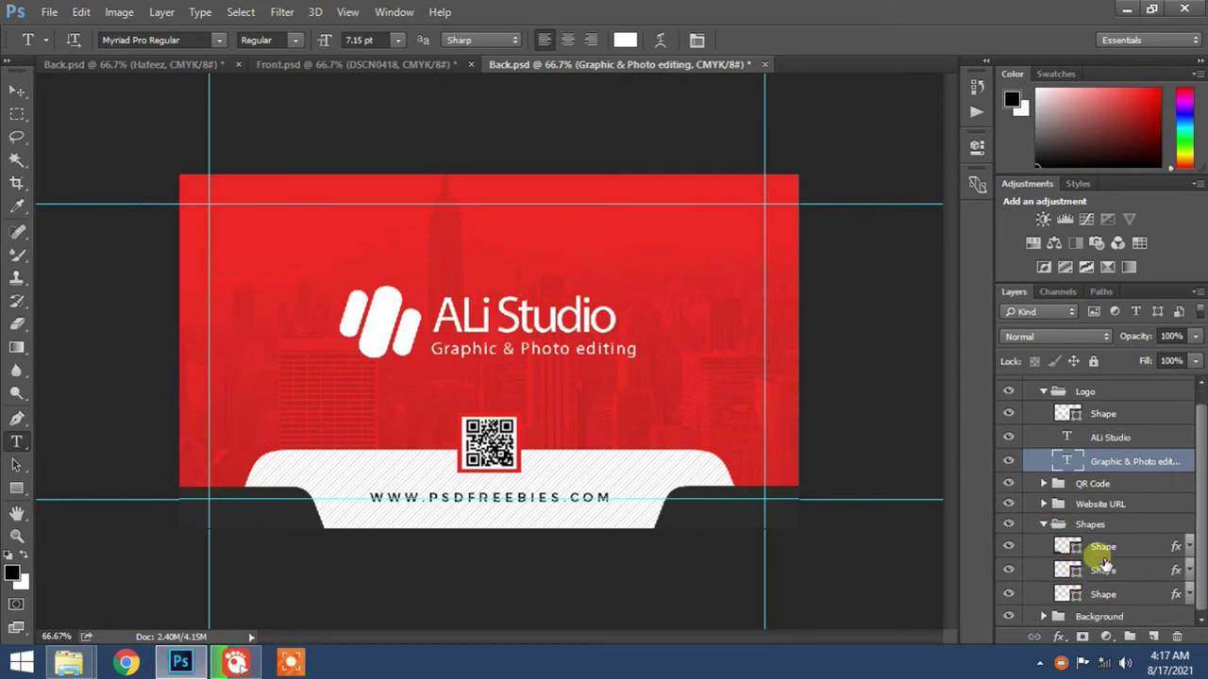
left_click(1008, 551)
left_click(1009, 551)
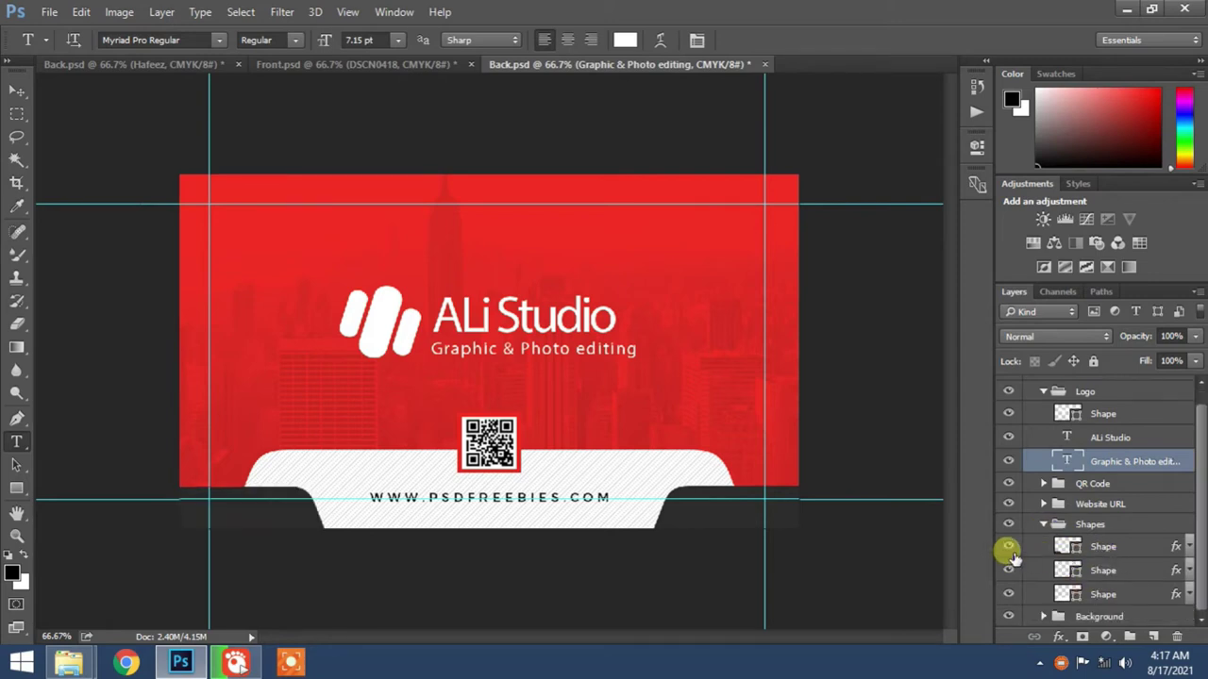
double_click(1074, 553)
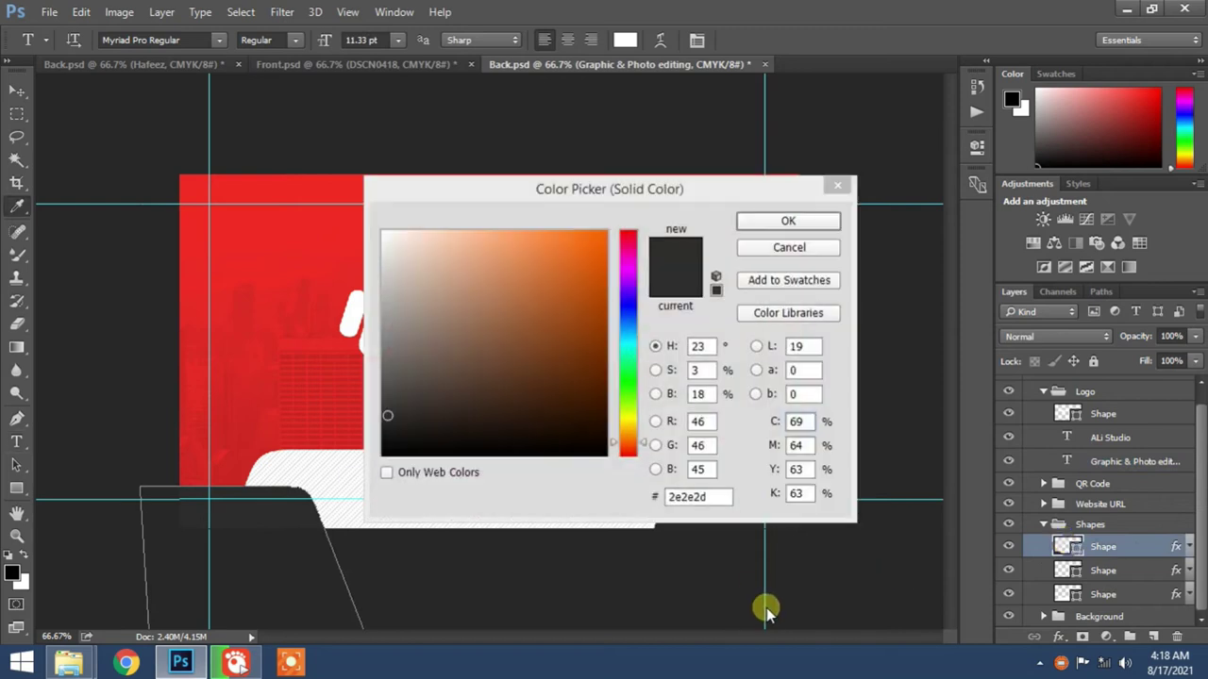
left_click(583, 253)
left_click(601, 238)
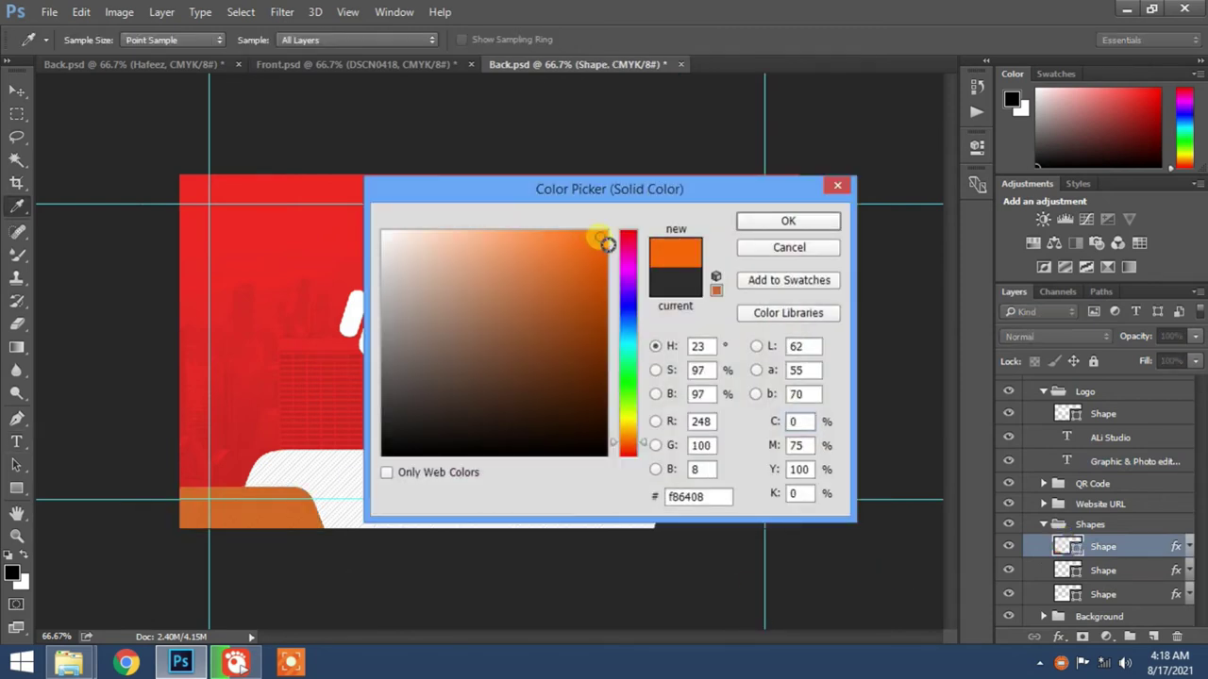
left_click(627, 265)
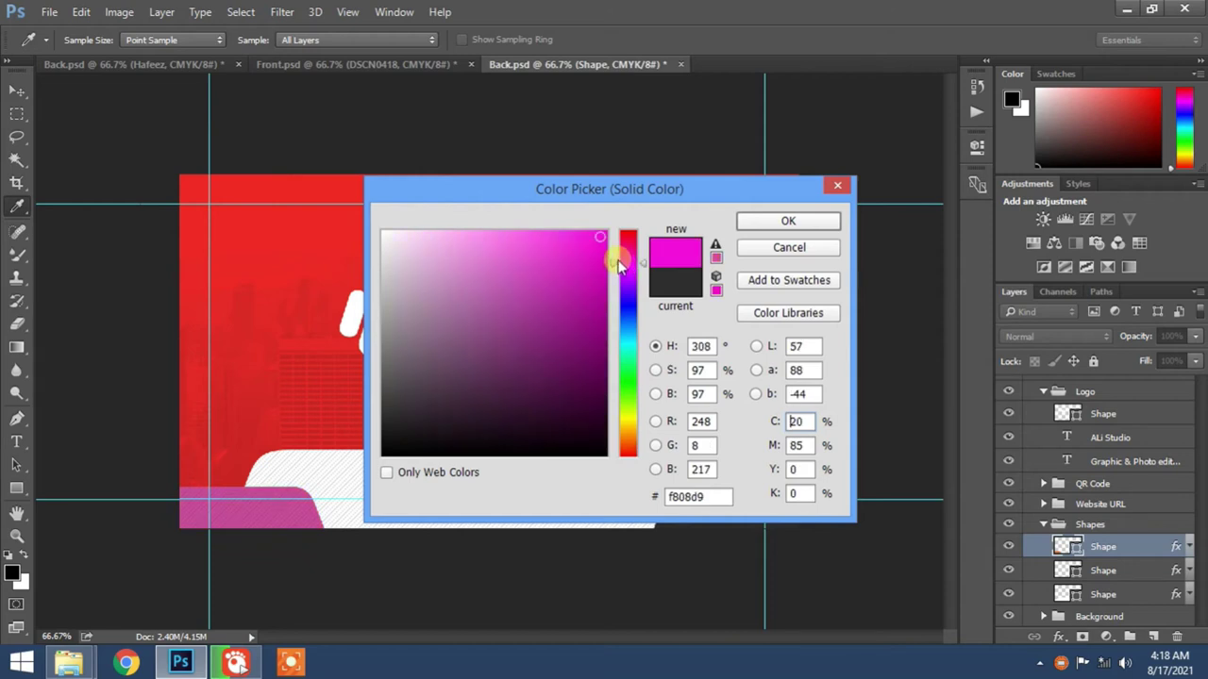
left_click(625, 237)
left_click(631, 369)
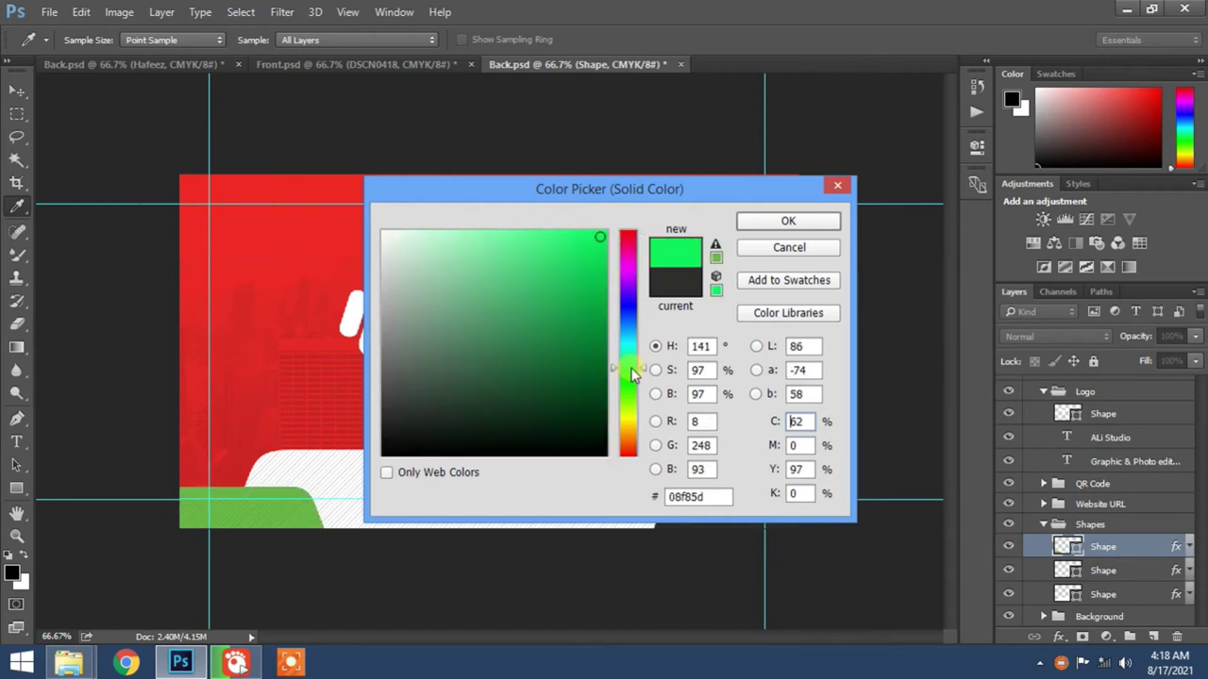
left_click_drag(629, 412, 624, 336)
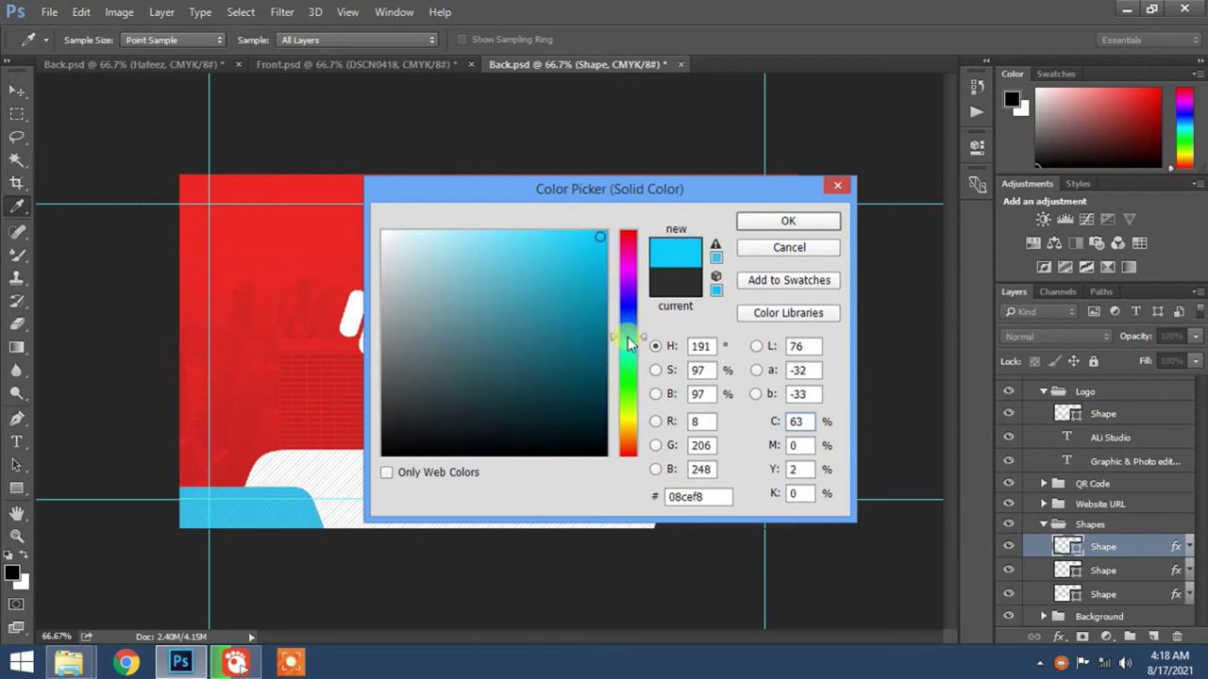
left_click_drag(580, 250, 625, 237)
left_click_drag(623, 332, 631, 303)
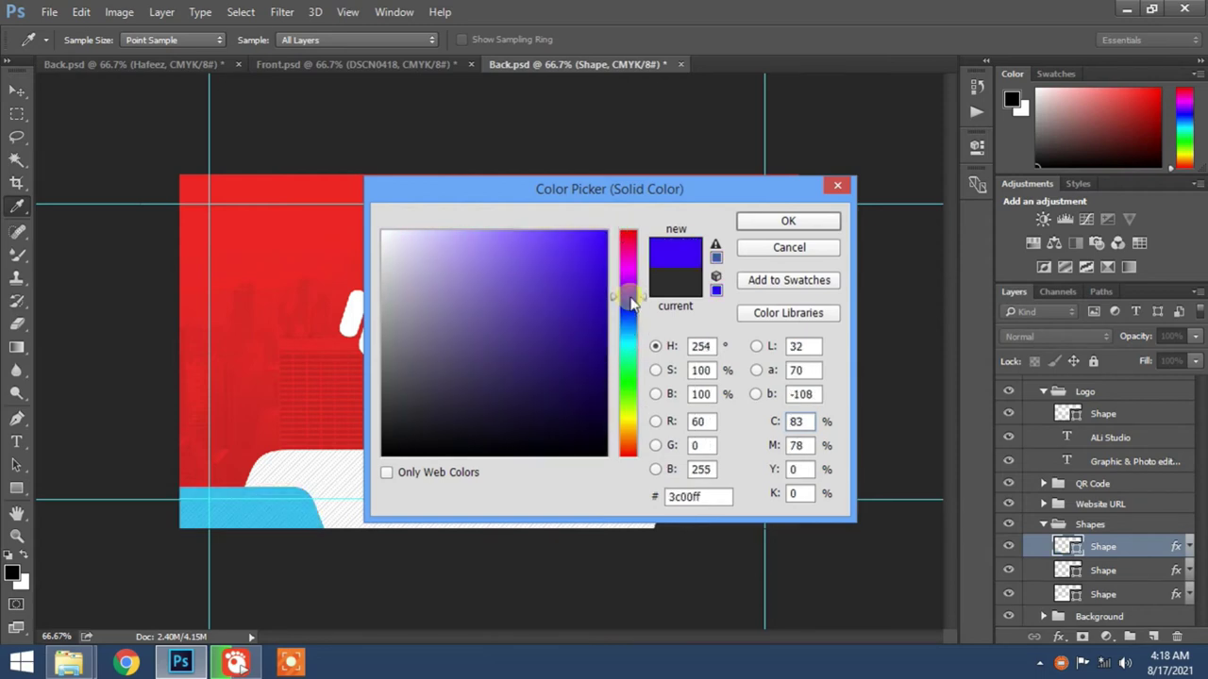
Copy the hex code 3c00ff from the colour settings and apply the fill to the lower-left corner shape
double_click(709, 506)
right_click(694, 505)
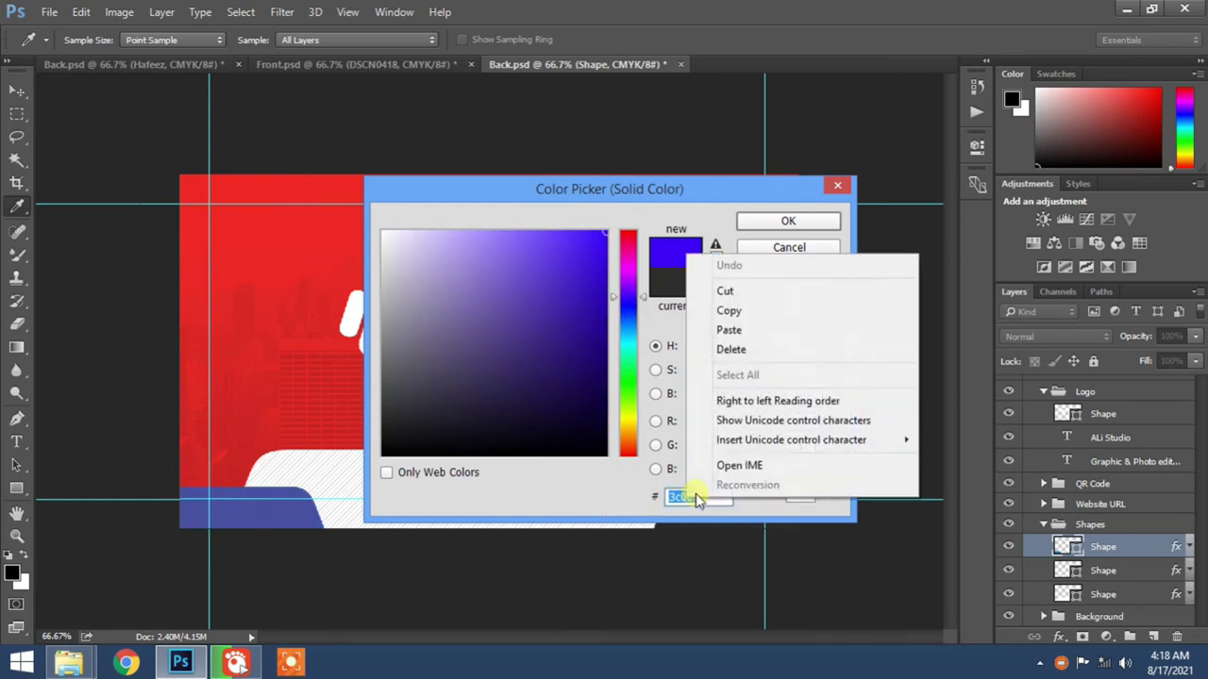
left_click(736, 317)
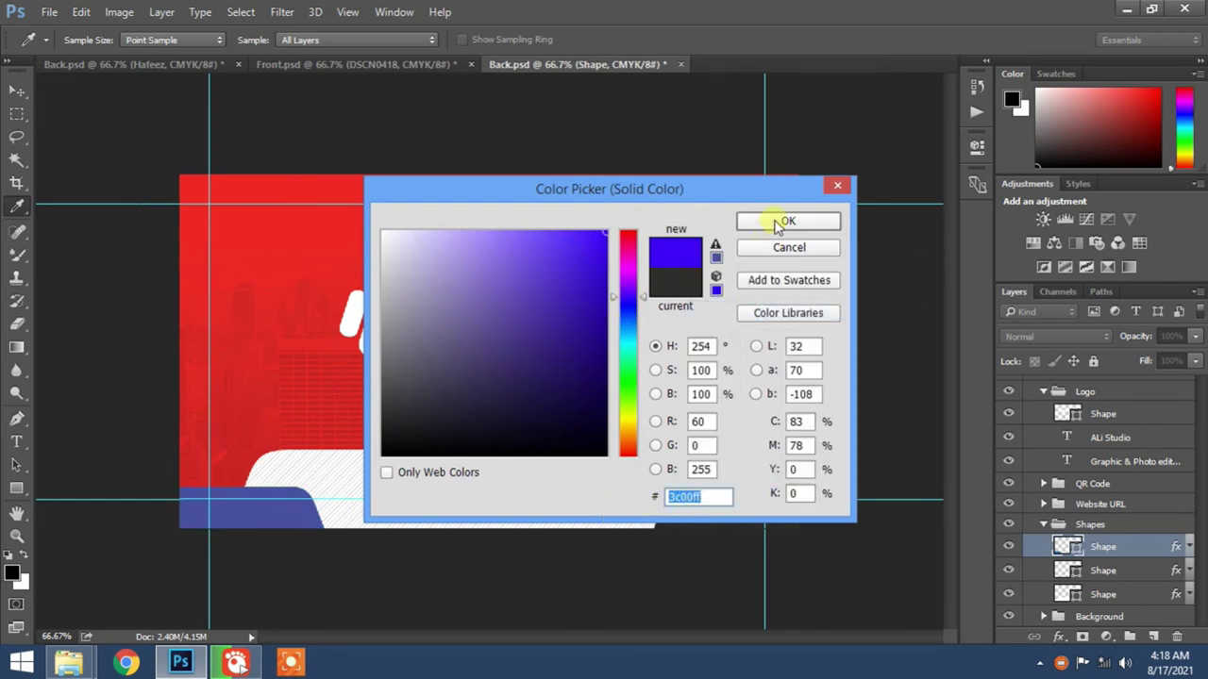
left_click(779, 223)
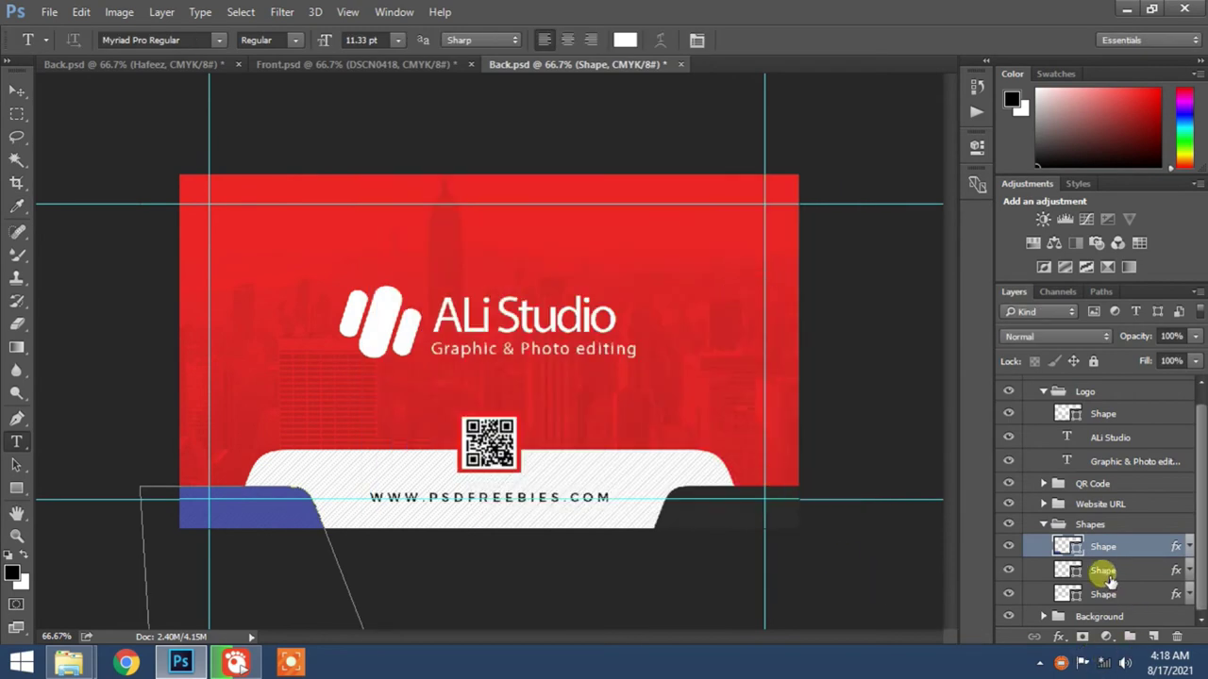
Set the lower-right corner shape's fill to the same violet-blue by pasting the copied hex code 3c00ff
left_click(1104, 571)
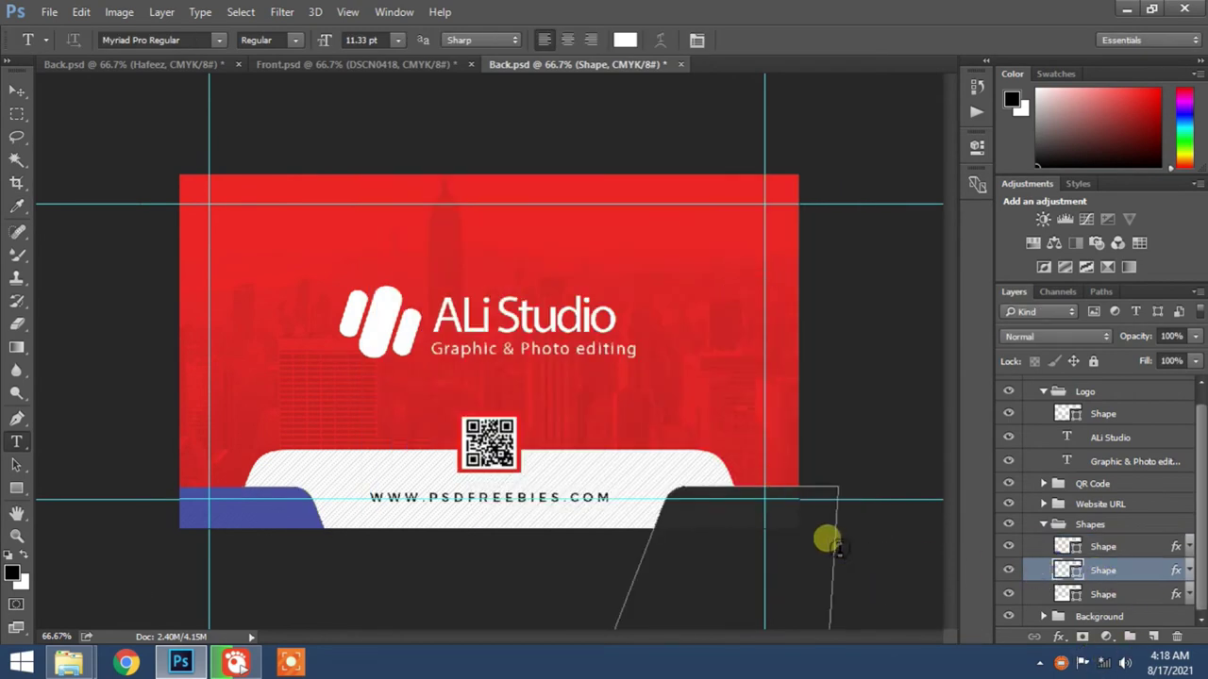
double_click(1064, 571)
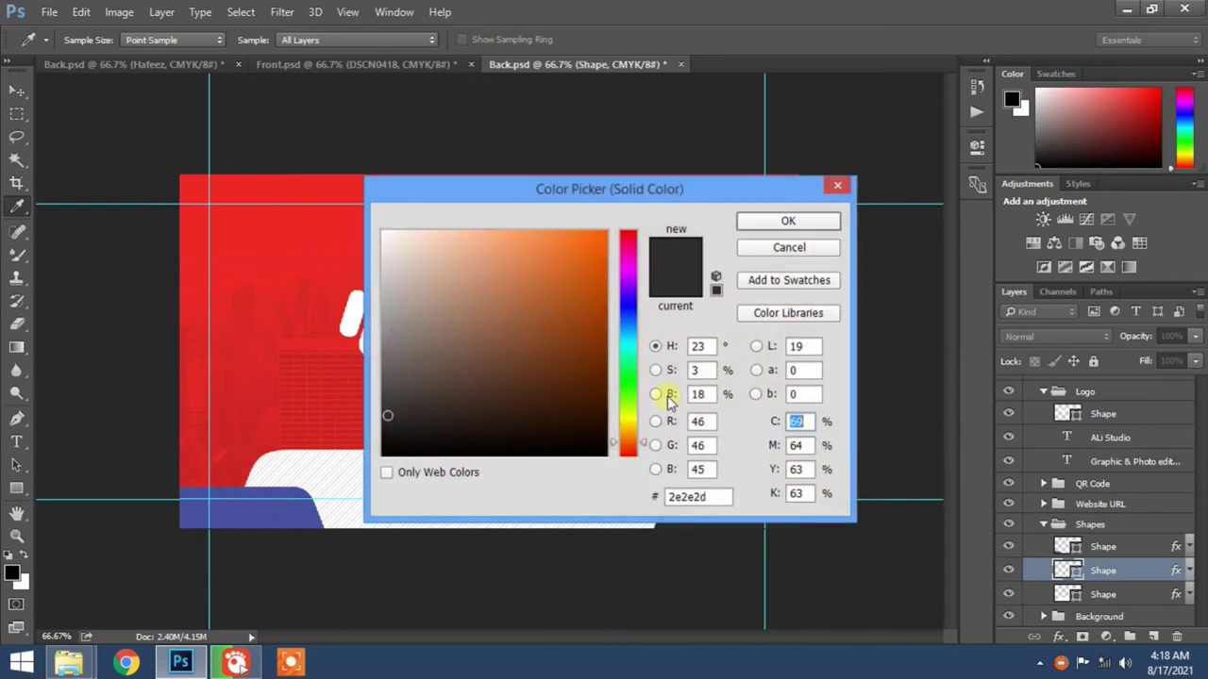
left_click(696, 504)
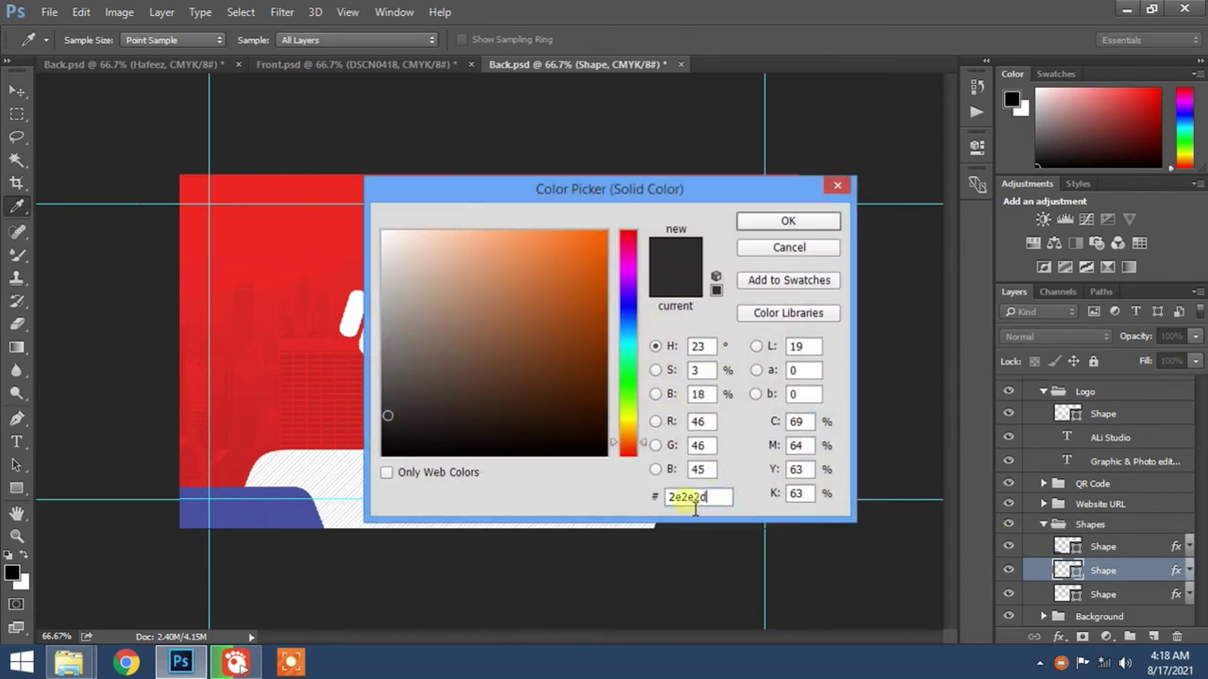
right_click(711, 507)
left_click(755, 332)
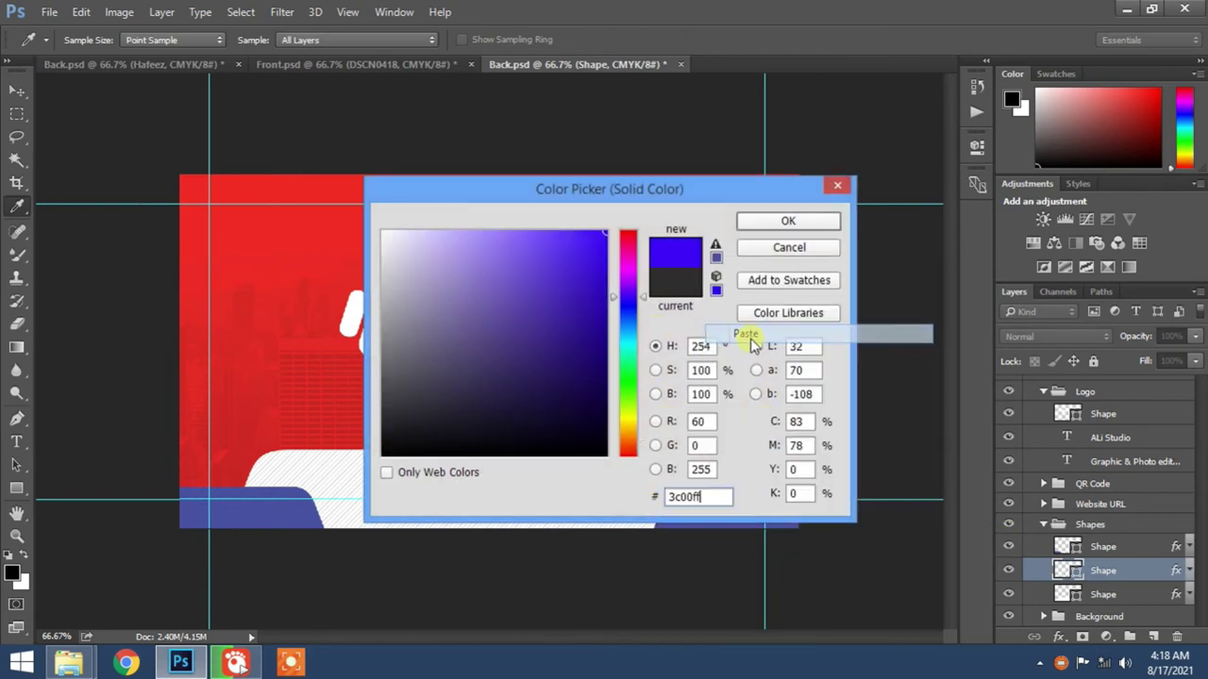
left_click(779, 225)
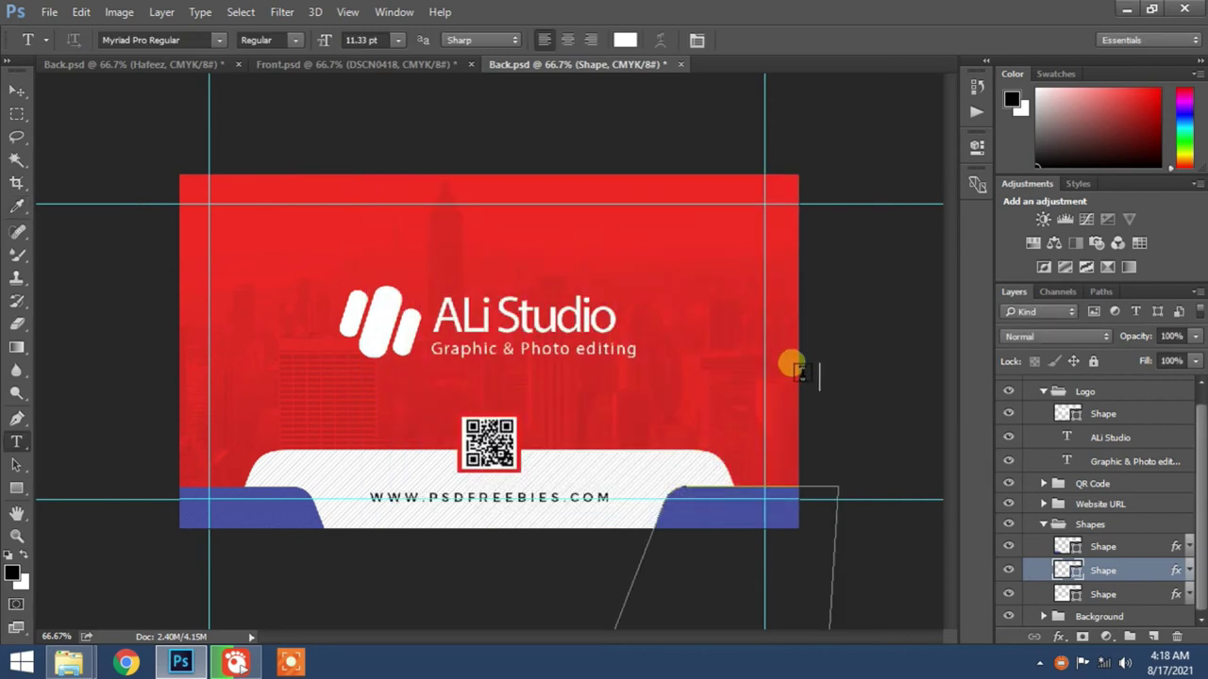
Check the hatched white shape behind the website address by toggling its visibility, and set its fill to black 000000
left_click(1007, 595)
left_click(1008, 595)
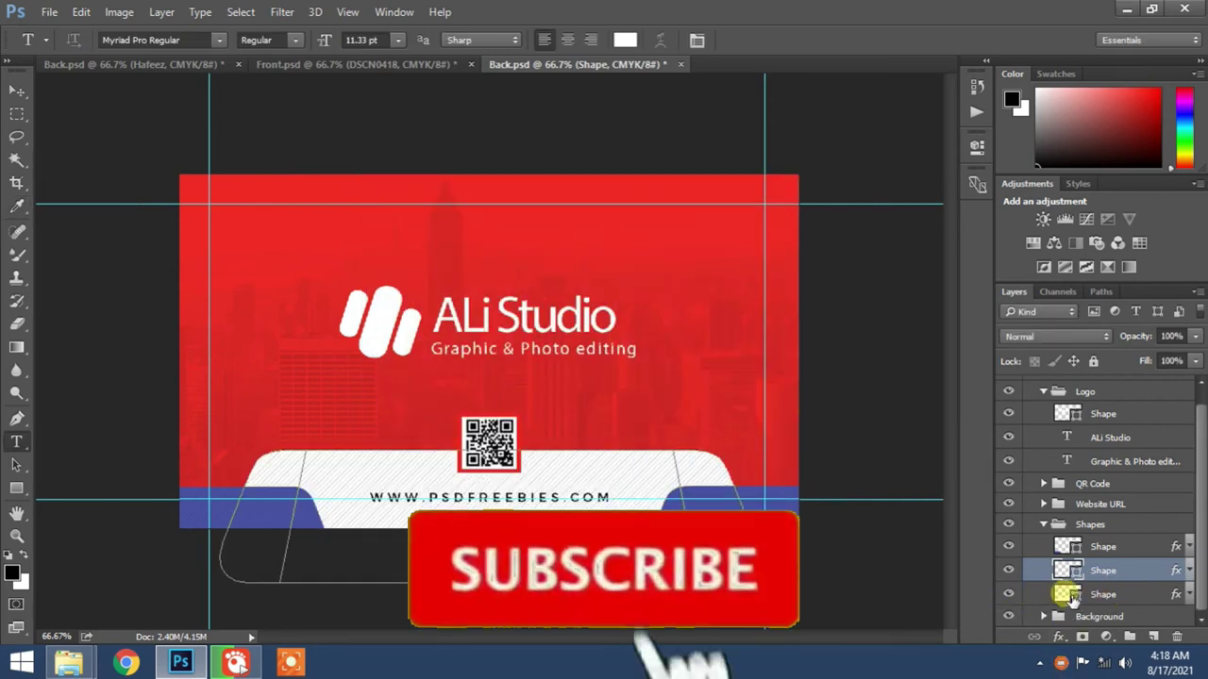
double_click(1067, 593)
left_click(571, 300)
mouse_move(555, 393)
left_mouse_down()
mouse_move(537, 407)
mouse_move(466, 413)
left_mouse_up()
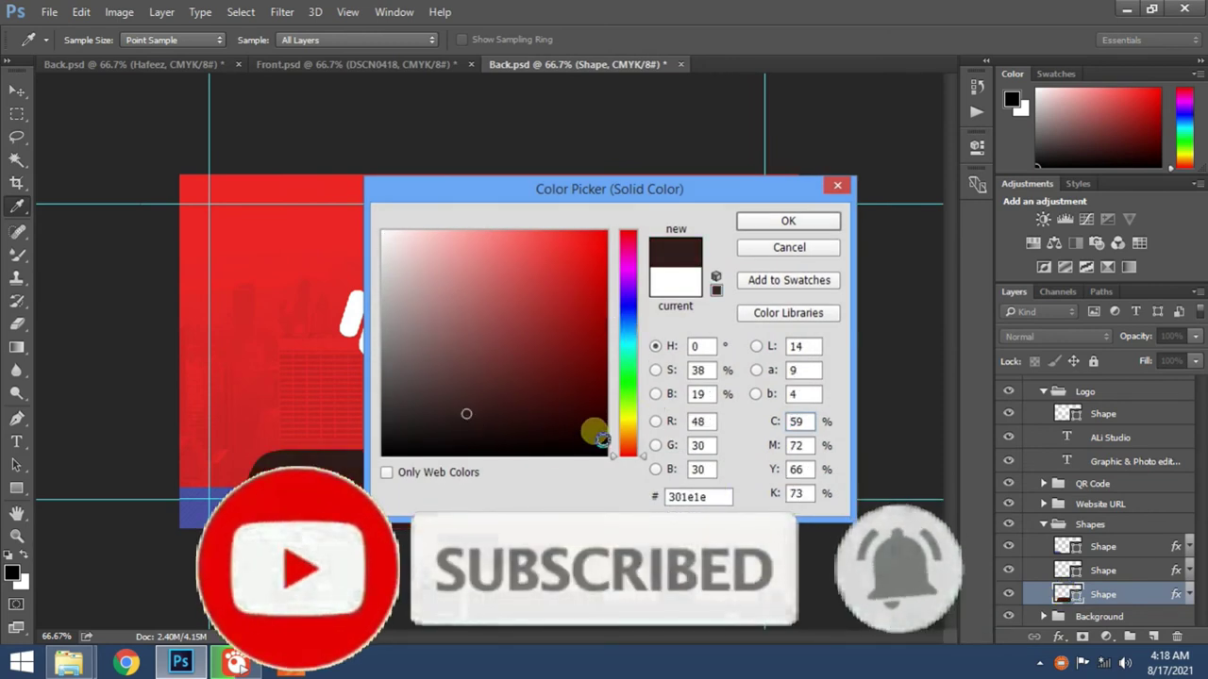
left_click_drag(426, 255, 418, 243)
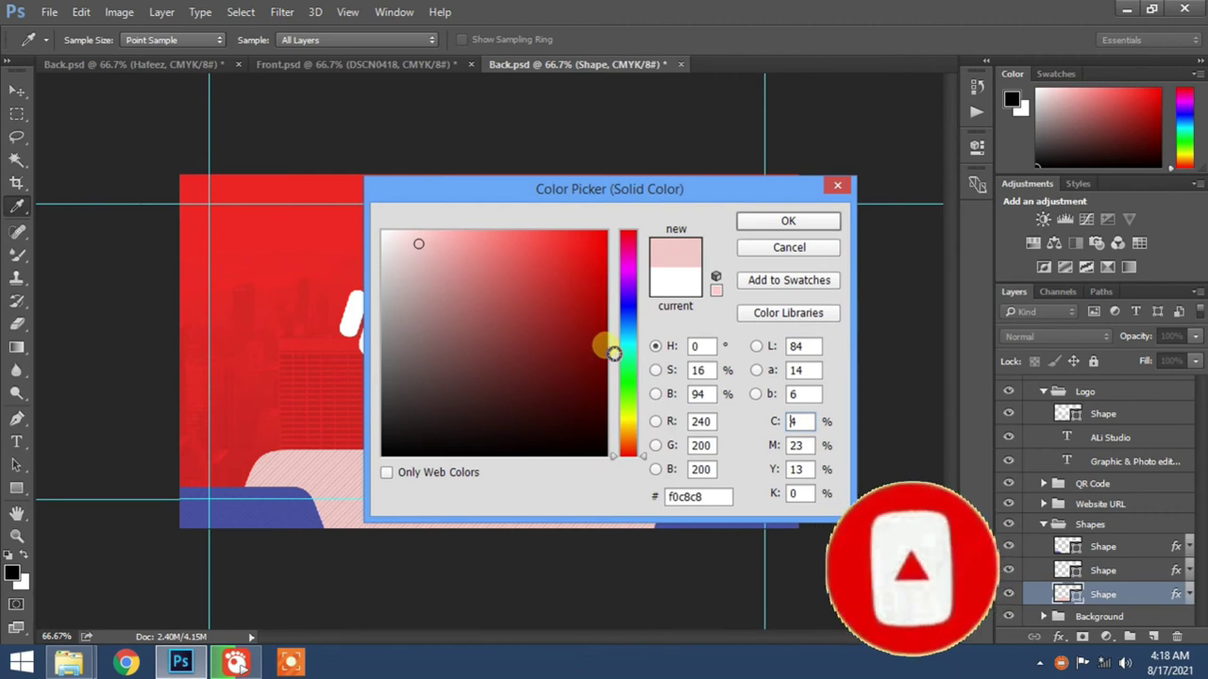
left_click(623, 349)
mouse_move(564, 304)
left_mouse_down()
mouse_move(560, 277)
mouse_move(586, 231)
left_mouse_up()
left_click_drag(609, 434, 583, 455)
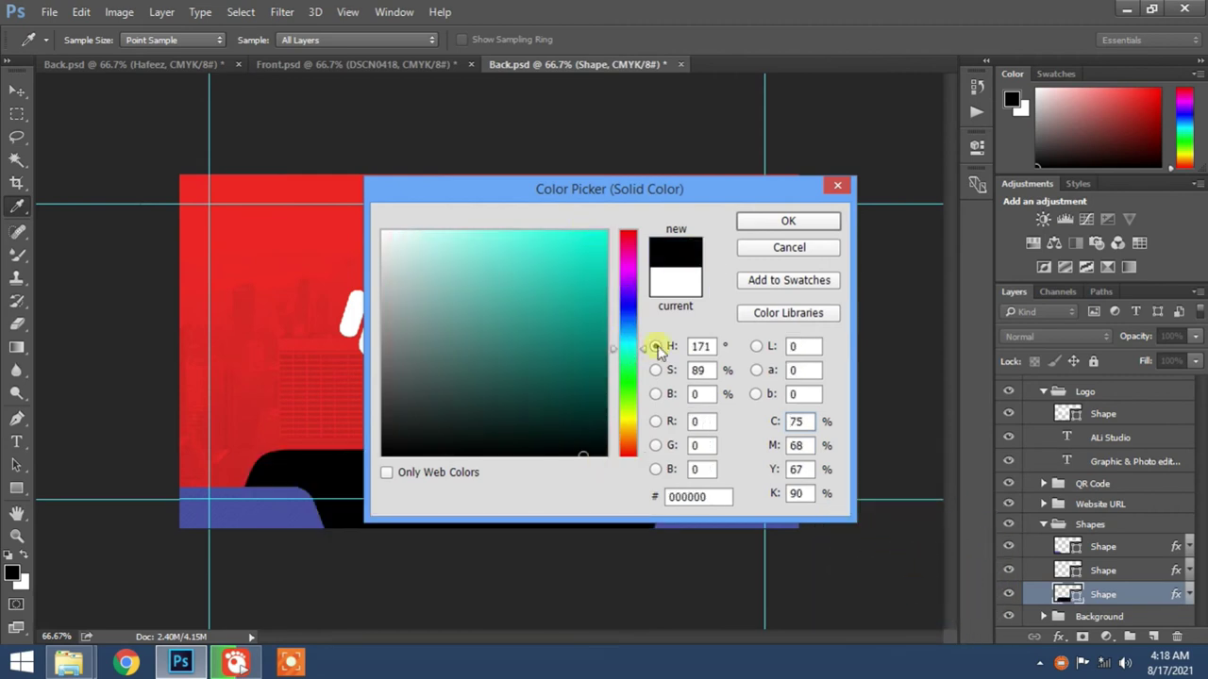
left_click(783, 224)
Change the card background shape's fill from red to turquoise with hue 186, saturation 69 and brightness 79
key("t")
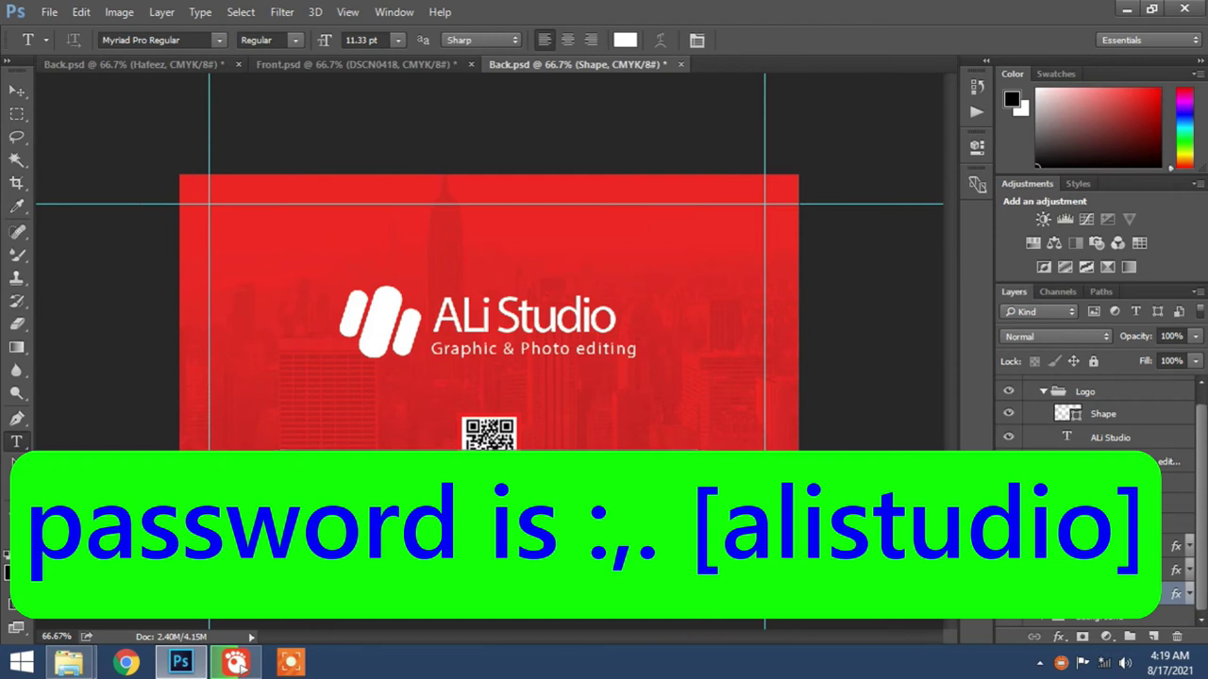
left_click(1113, 502)
left_click(534, 278)
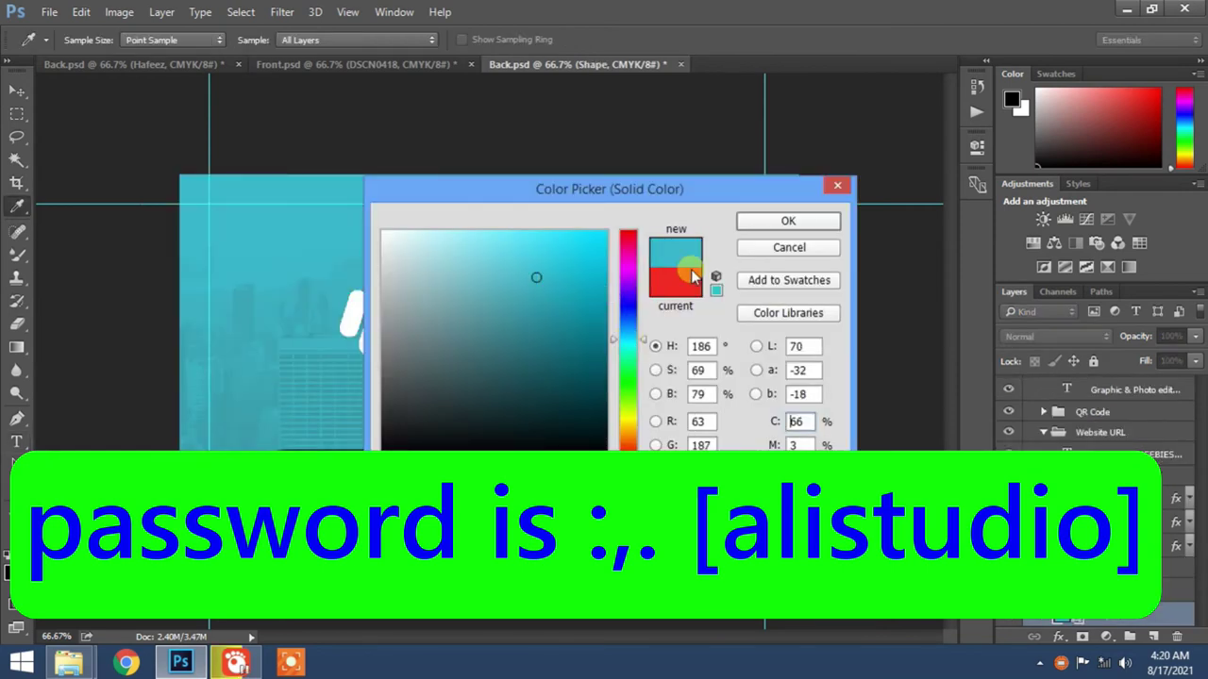
left_click(822, 221)
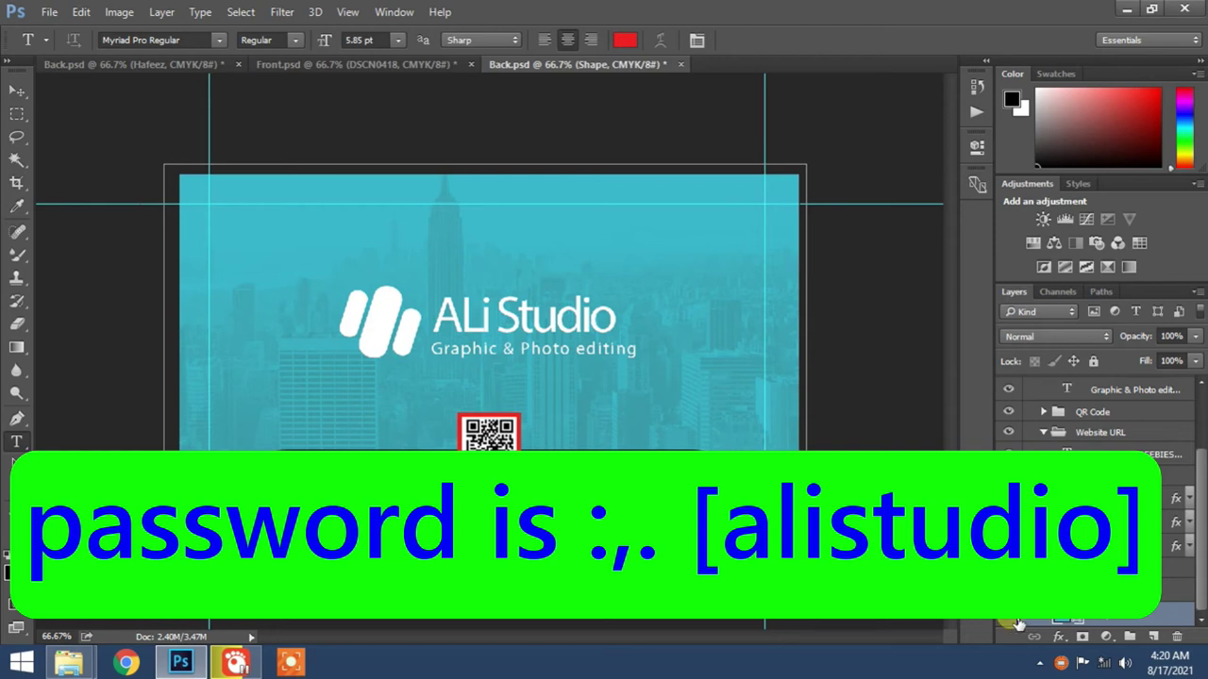
Set the fill of the Shape layer in the Background group to magenta c9159d
double_click(1064, 620)
left_click_drag(622, 418, 623, 440)
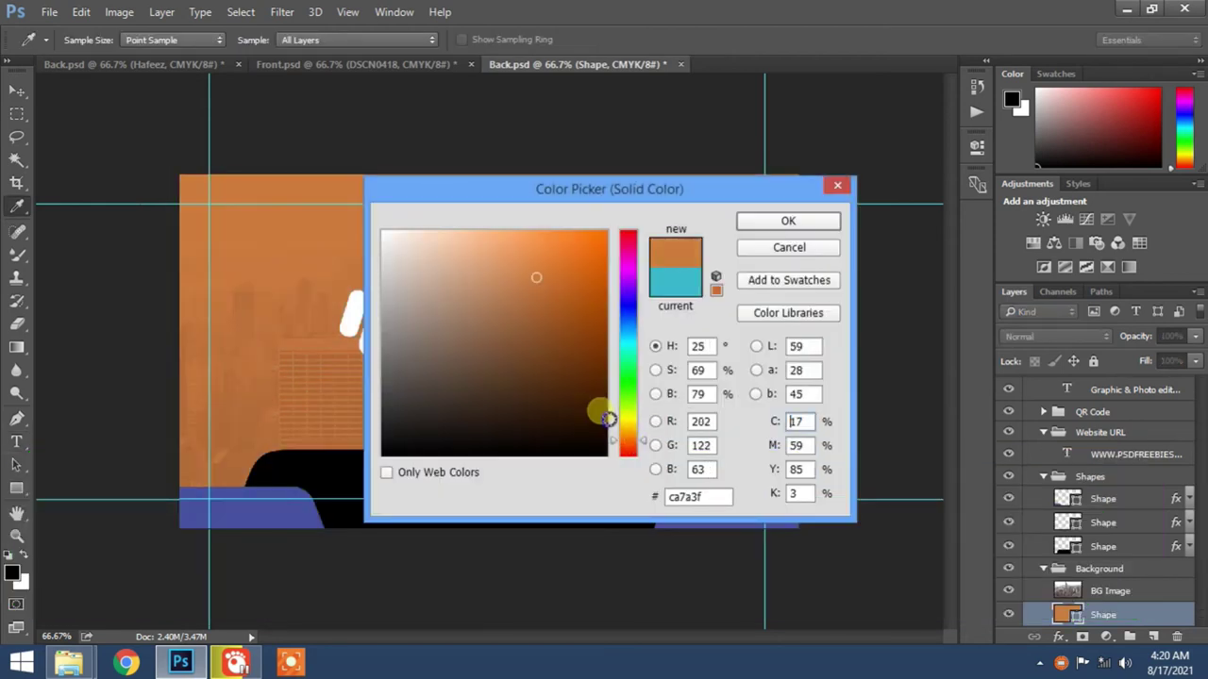
left_click_drag(594, 401, 584, 278)
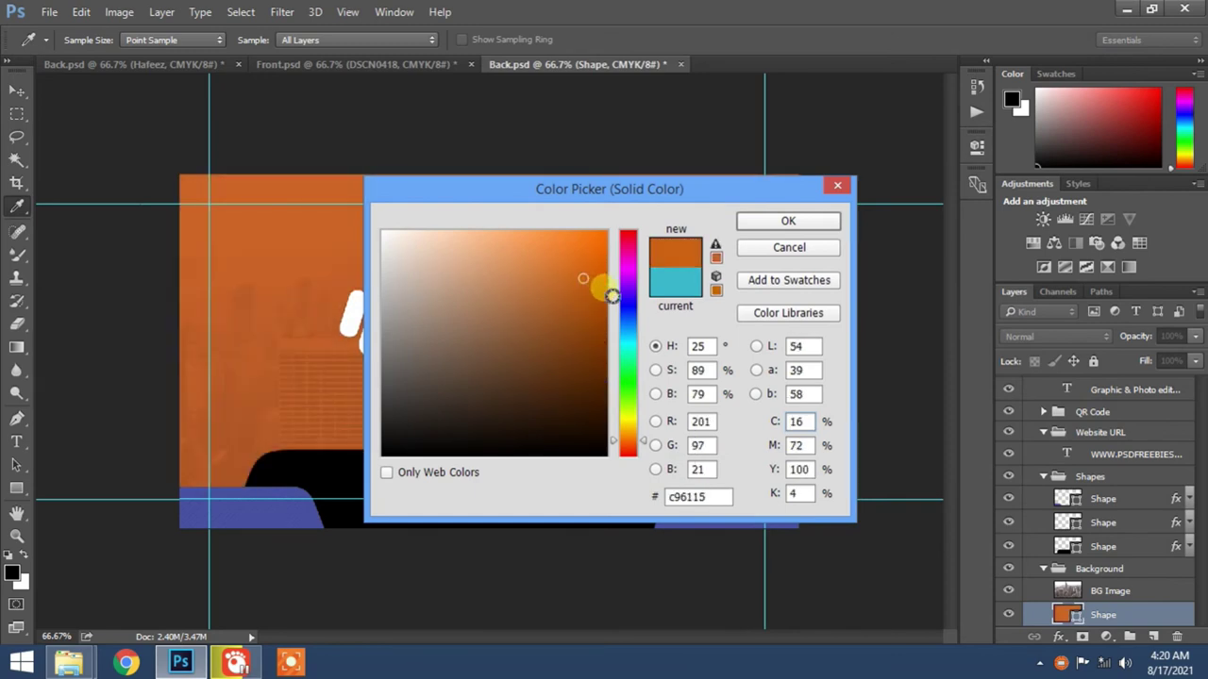
left_click(628, 309)
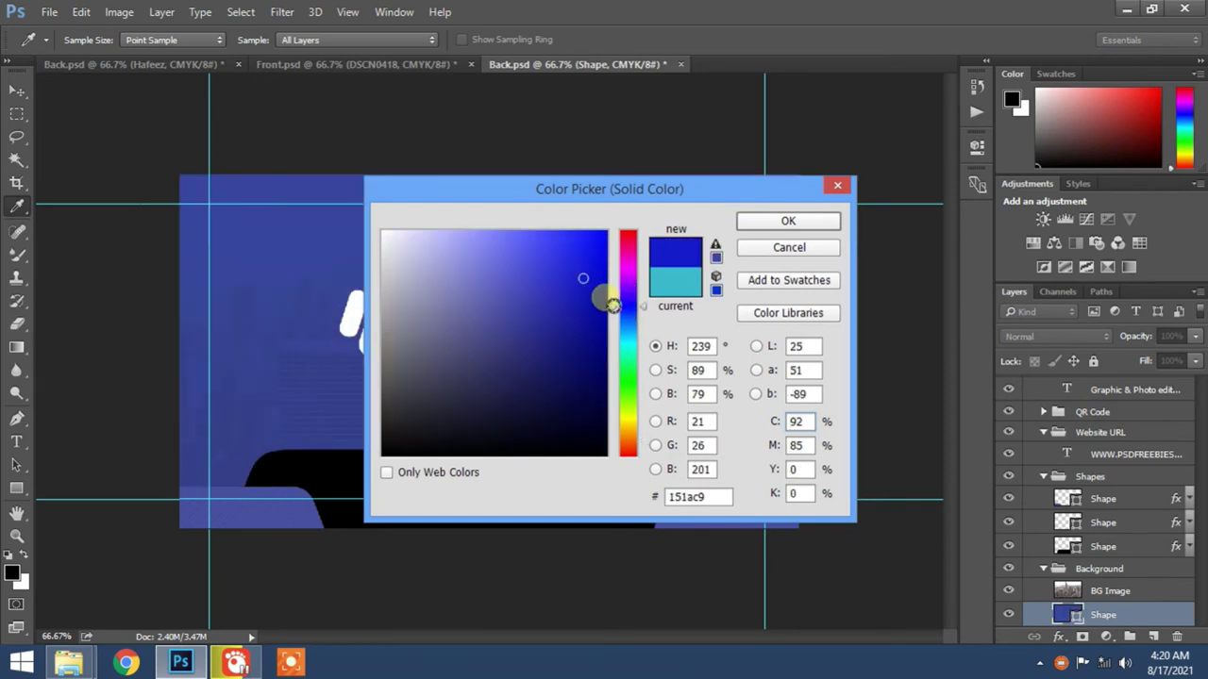
mouse_move(616, 302)
left_mouse_down()
mouse_move(622, 260)
mouse_move(628, 270)
left_mouse_up()
left_click(624, 243)
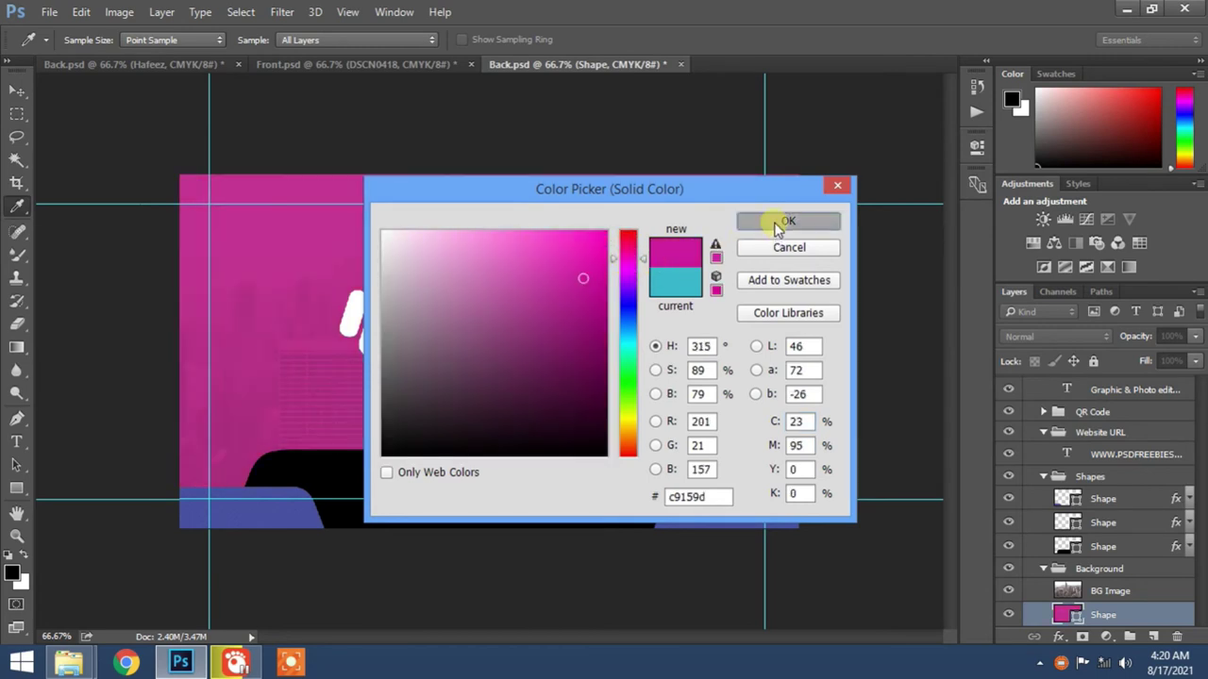
left_click(777, 224)
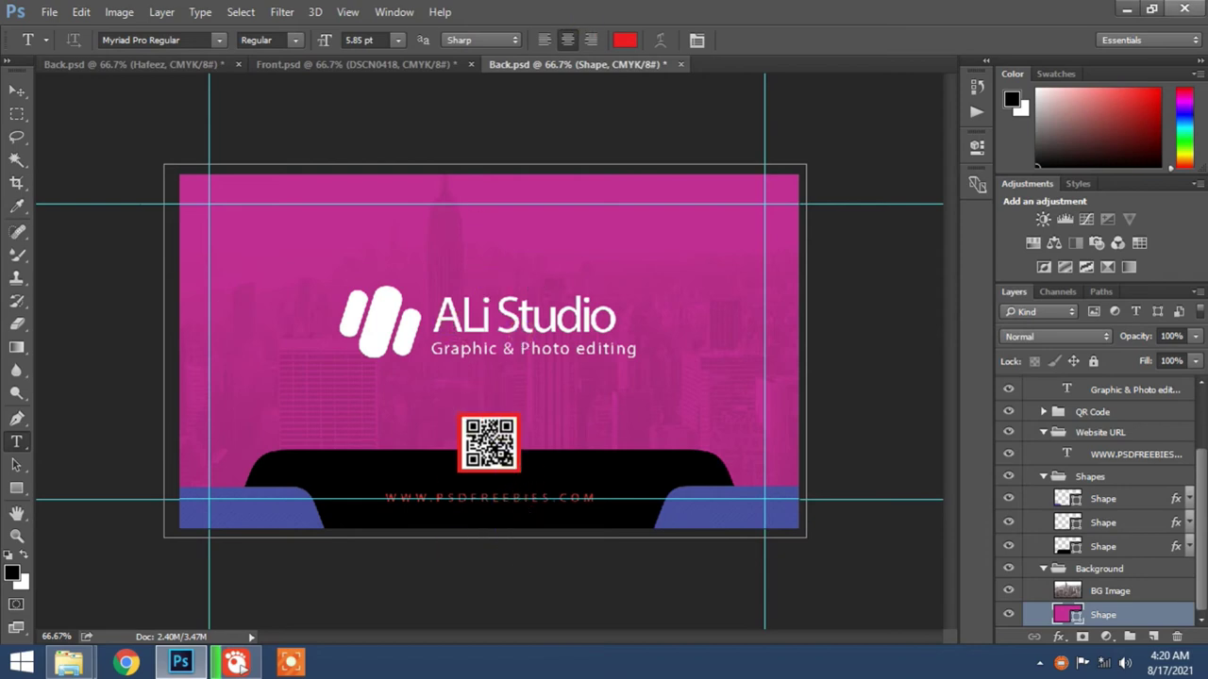
Open the red card's Front.psd, dismiss the missing fonts dialog, and accept font substitution for the contact info text
left_click(1125, 9)
double_click(319, 133)
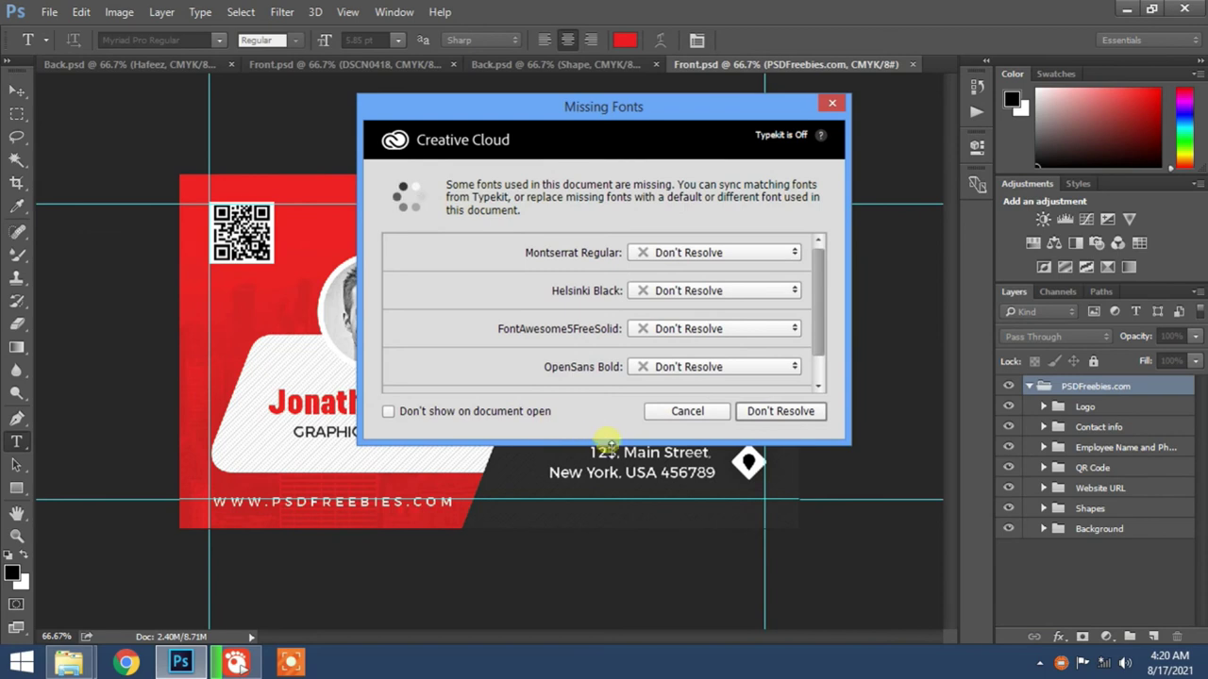
left_click(705, 413)
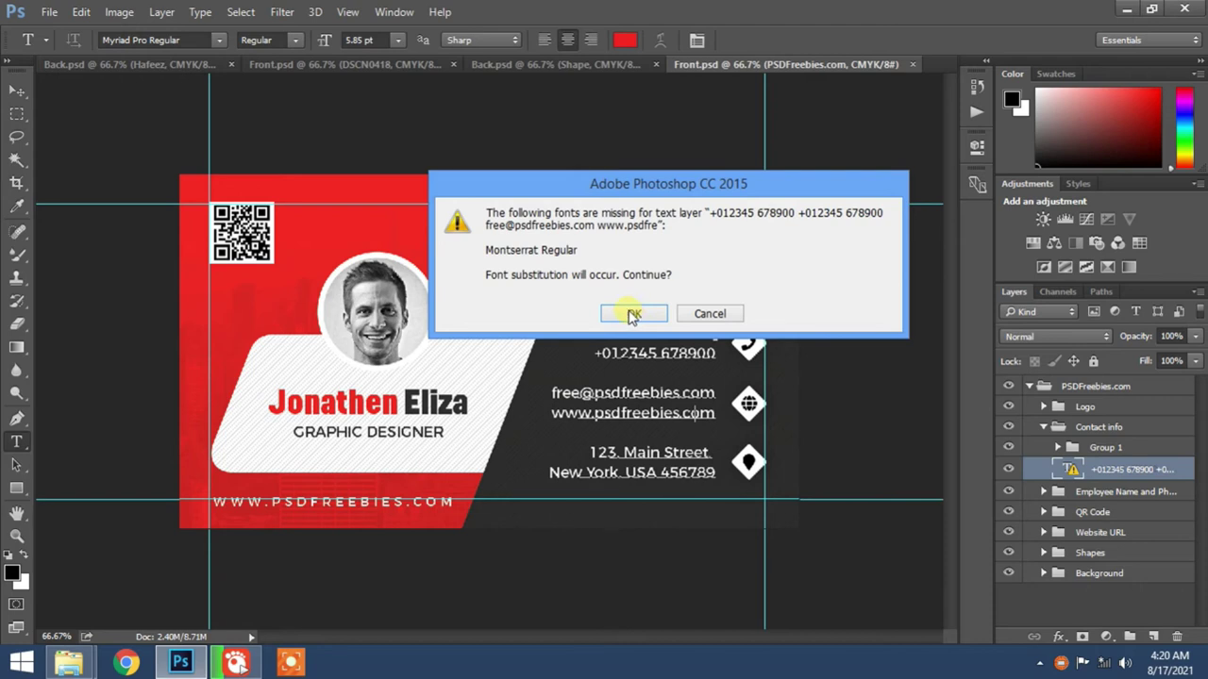
left_click(632, 314)
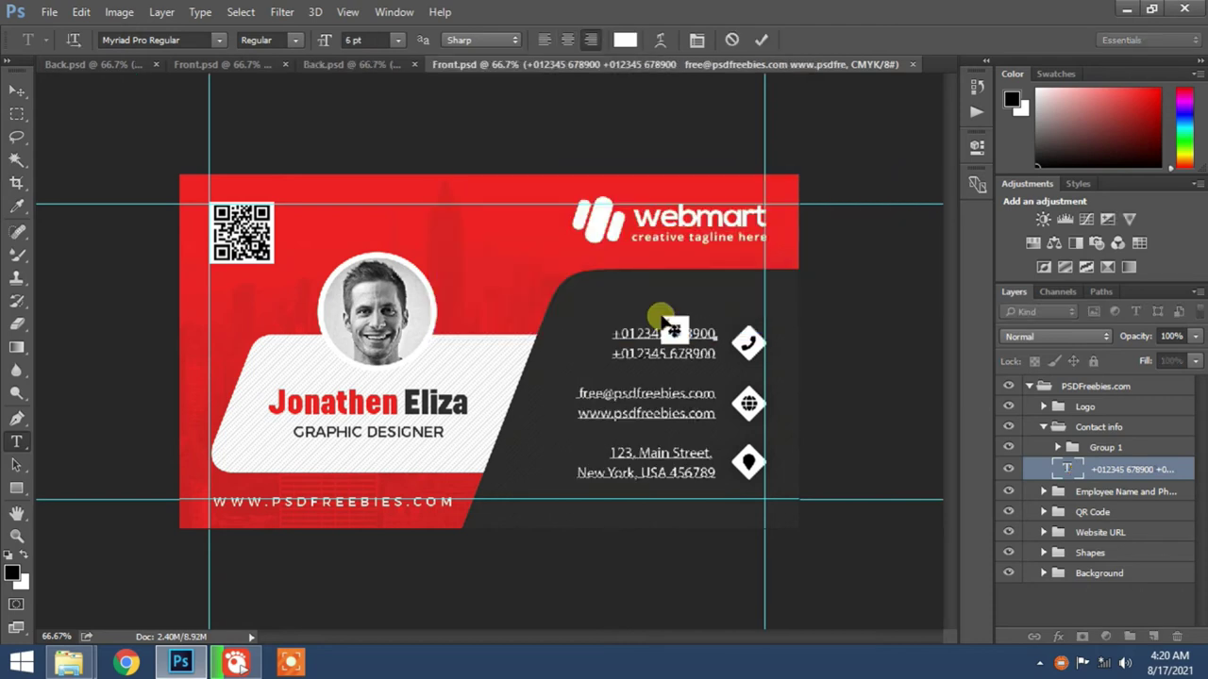
Place the portrait photo of the man in the dark jacket over the circular portrait and scale it to about 1.62%
mouse_move(69, 663)
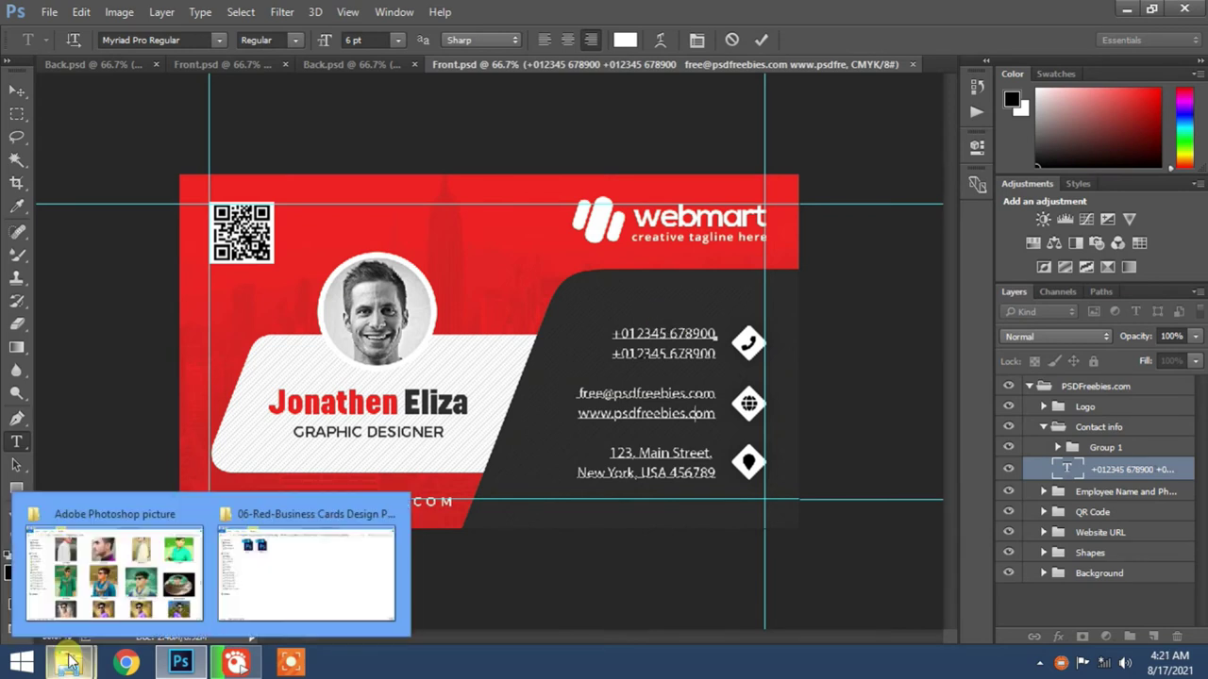
left_click(444, 375)
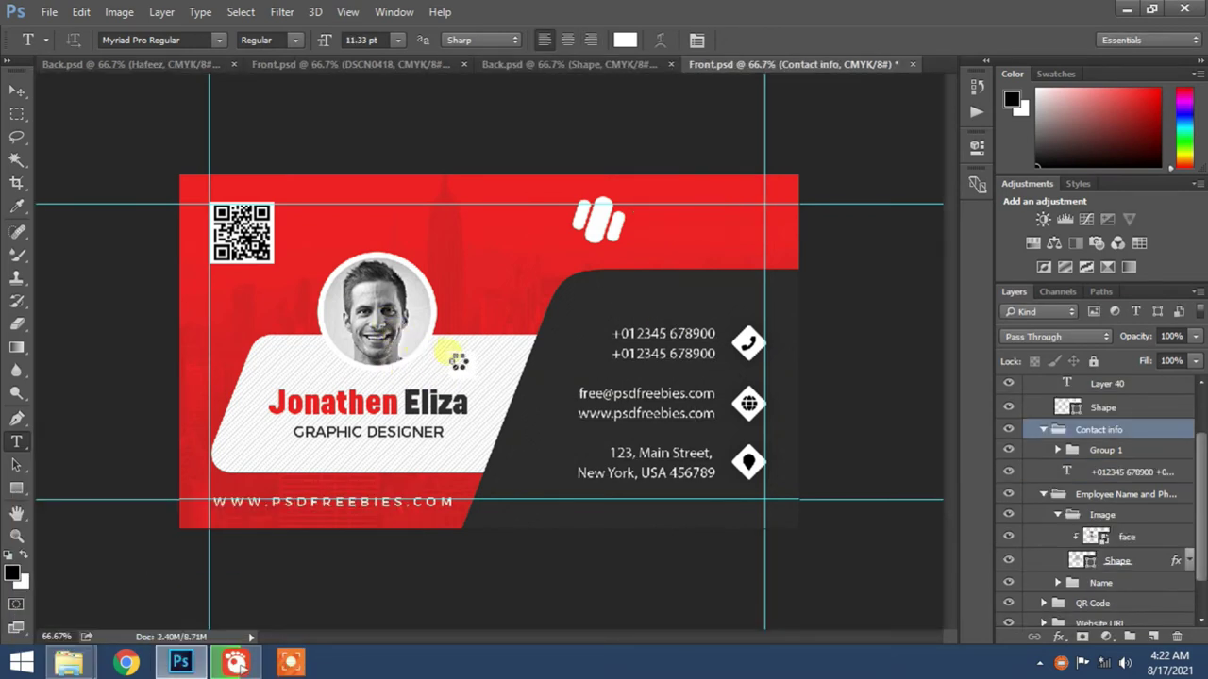
left_click_drag(457, 361, 458, 359)
left_click_drag(553, 350, 528, 412)
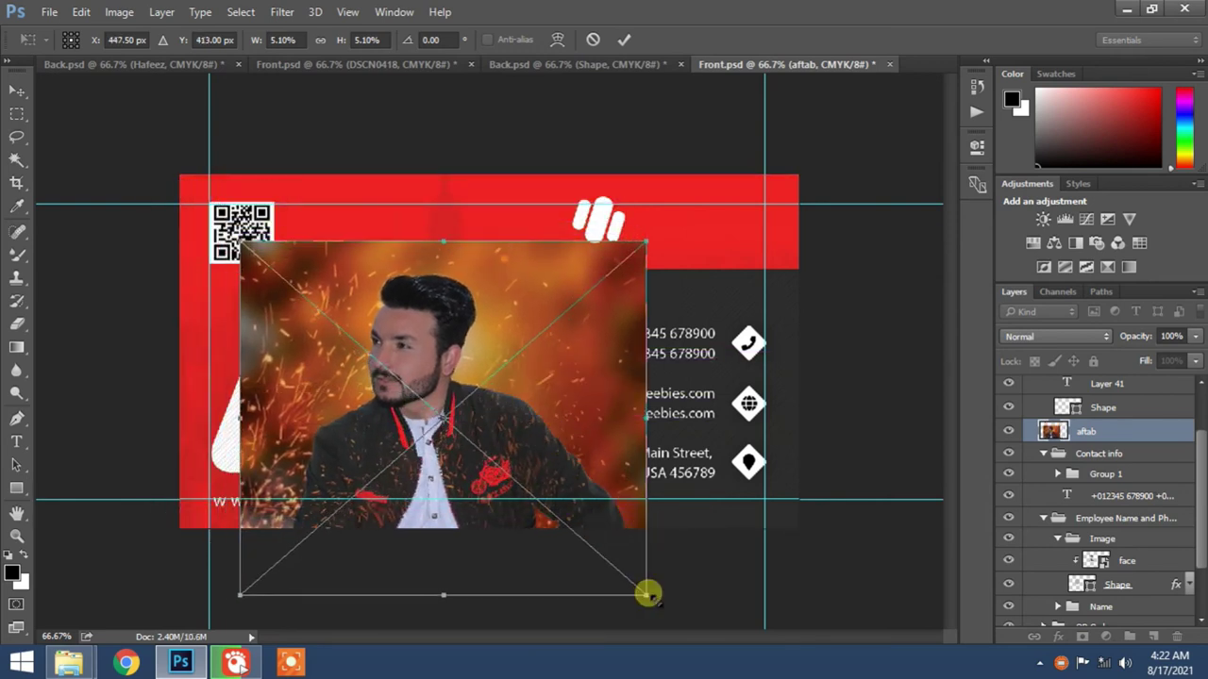
left_click_drag(648, 597, 368, 349)
left_click_drag(355, 309, 426, 315)
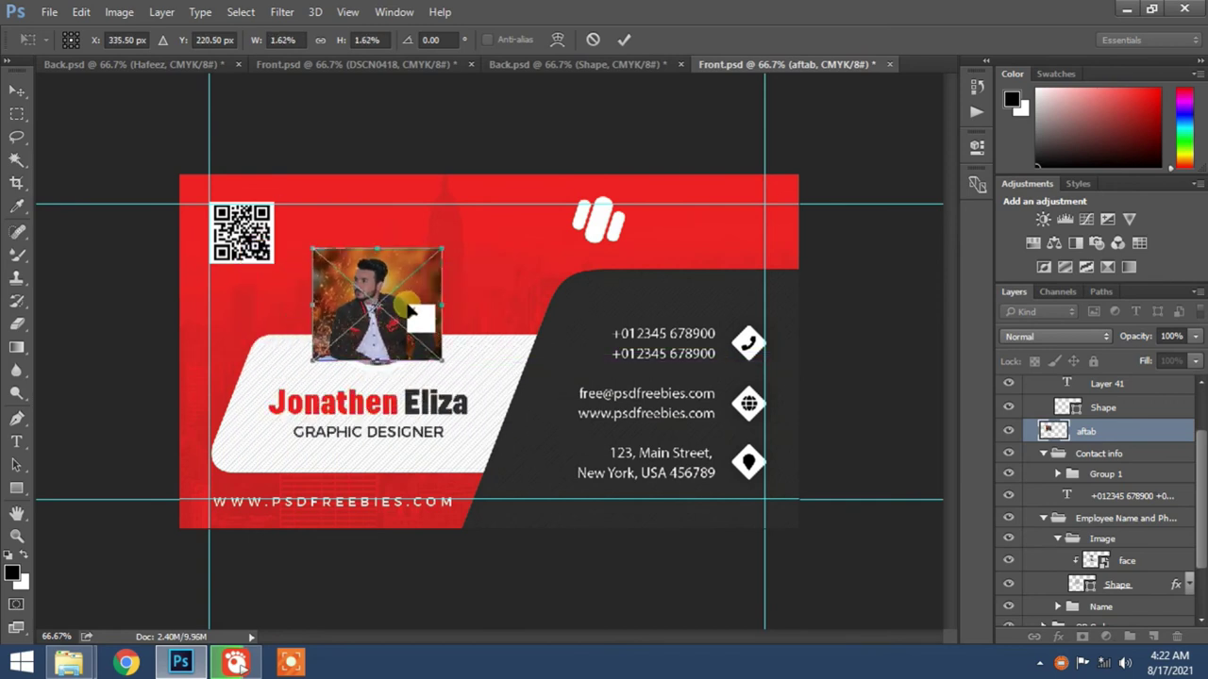
left_click_drag(446, 363, 407, 324)
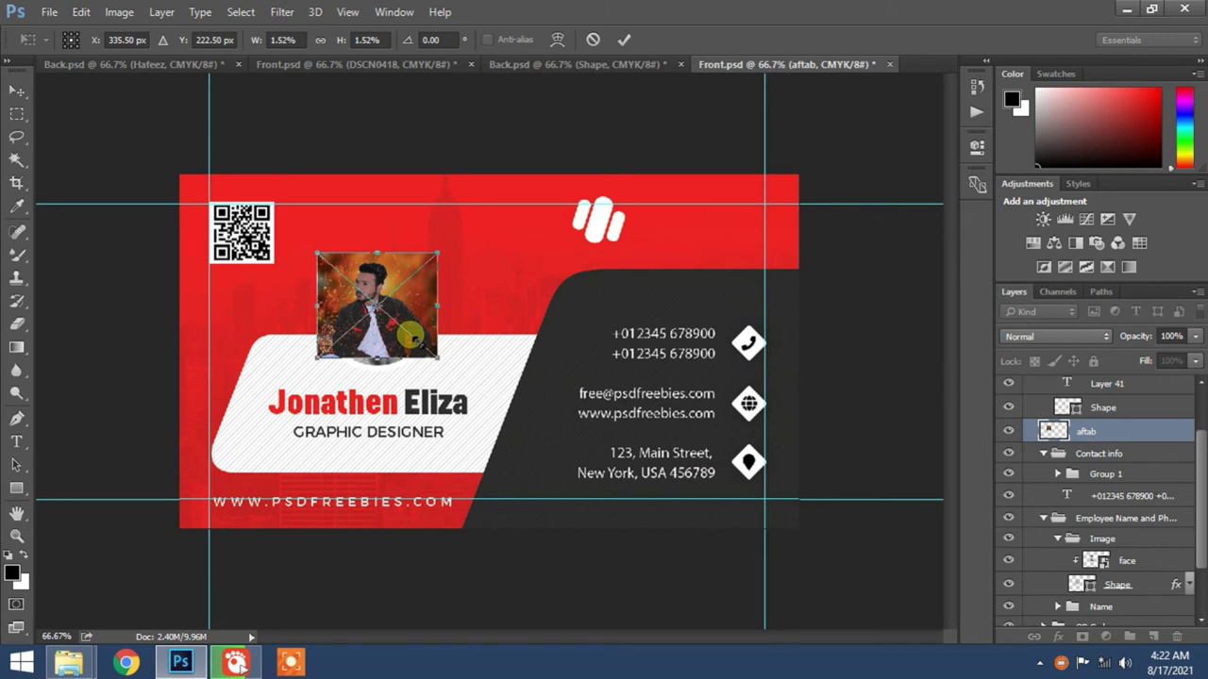
left_click_drag(413, 333, 409, 320)
key("t")
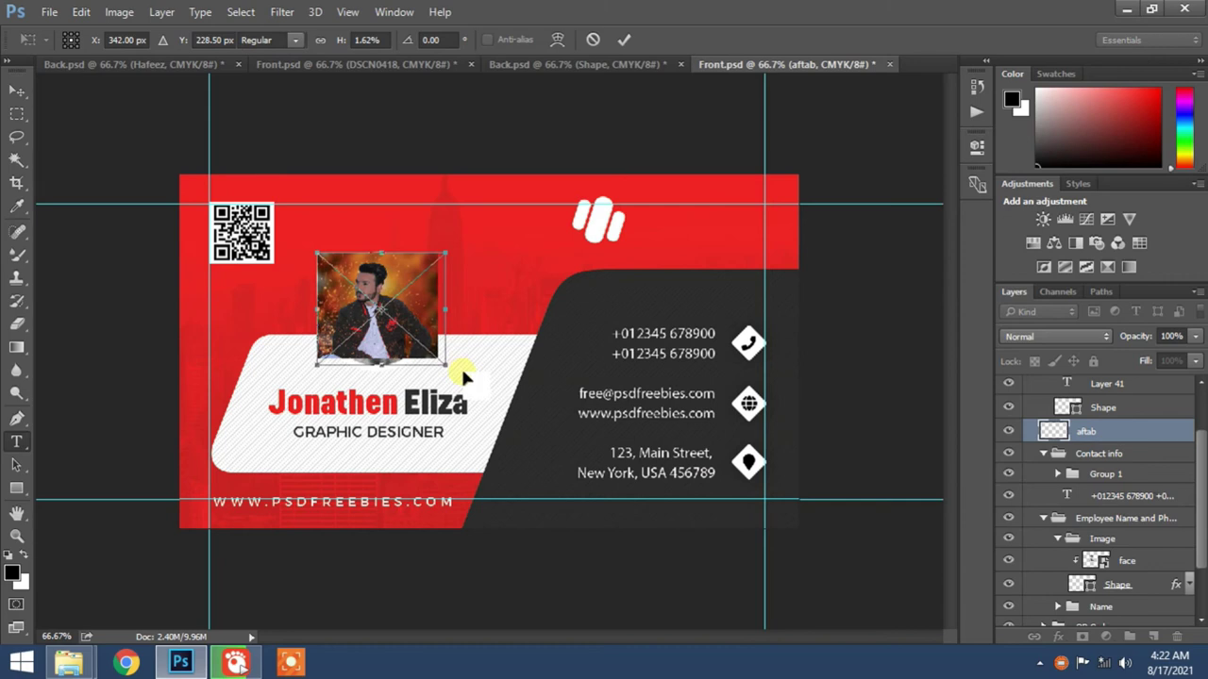
key("Return")
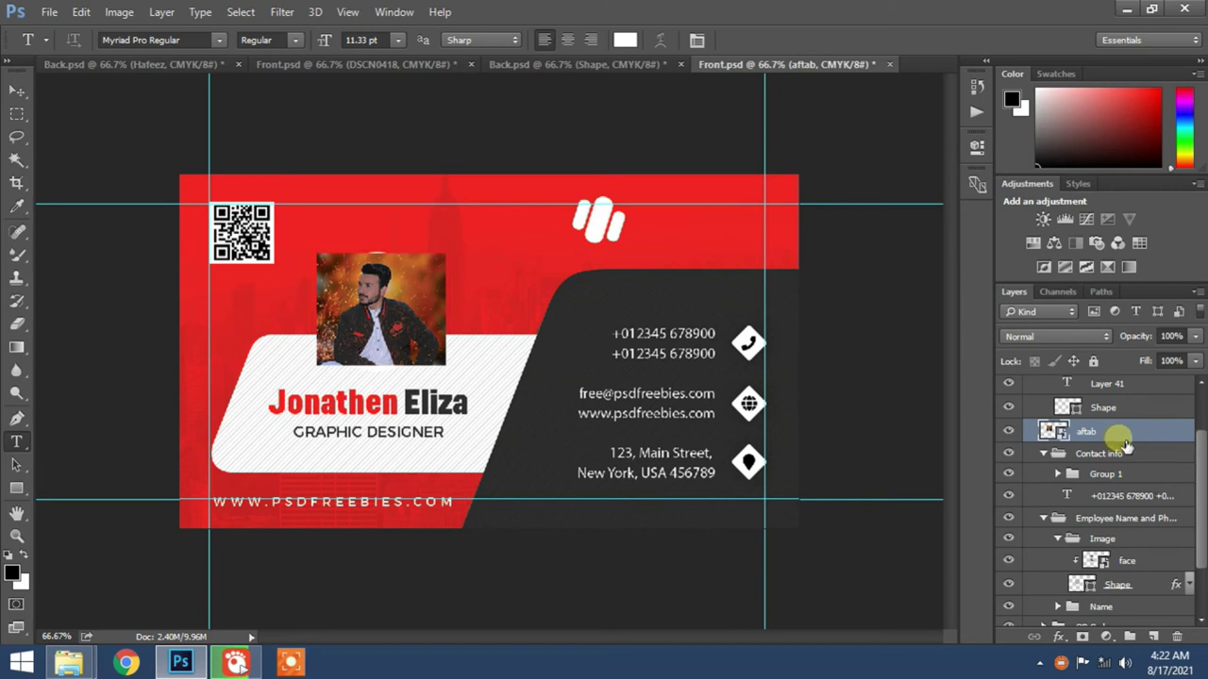
Move the placed photo layer directly above the circle's Shape layer in the Image group, clip it to the circle, and hide the face layer
left_click_drag(1121, 439, 1147, 586)
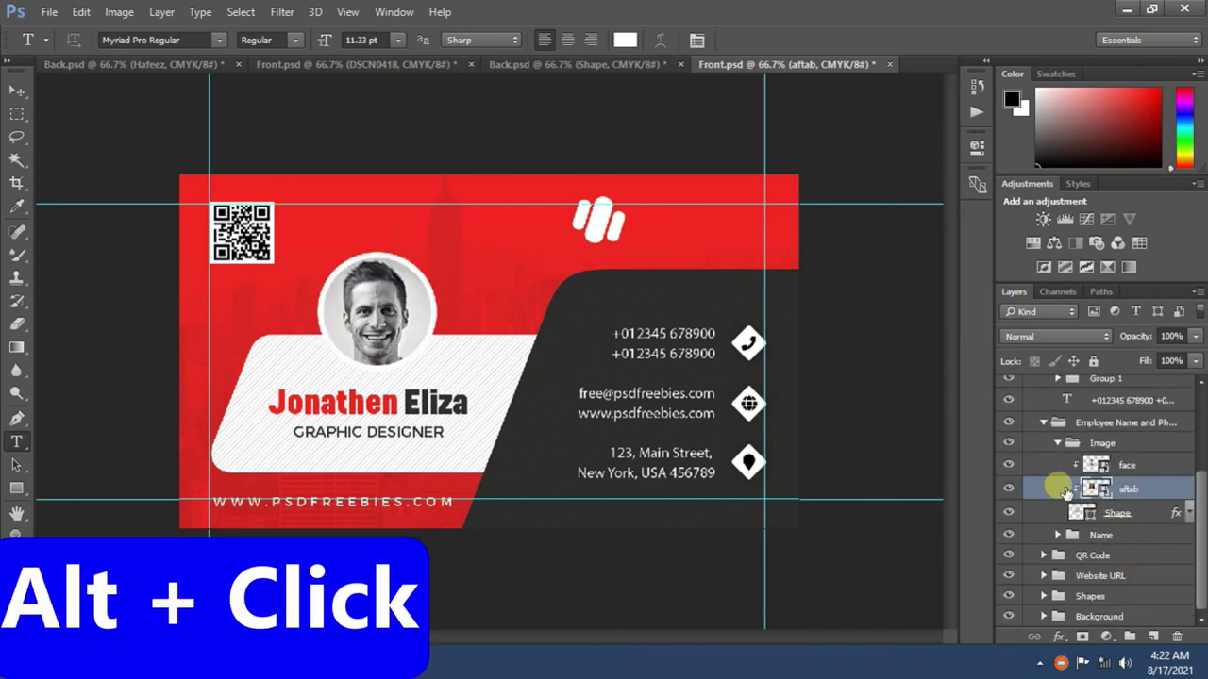
left_click(1065, 491, "alt")
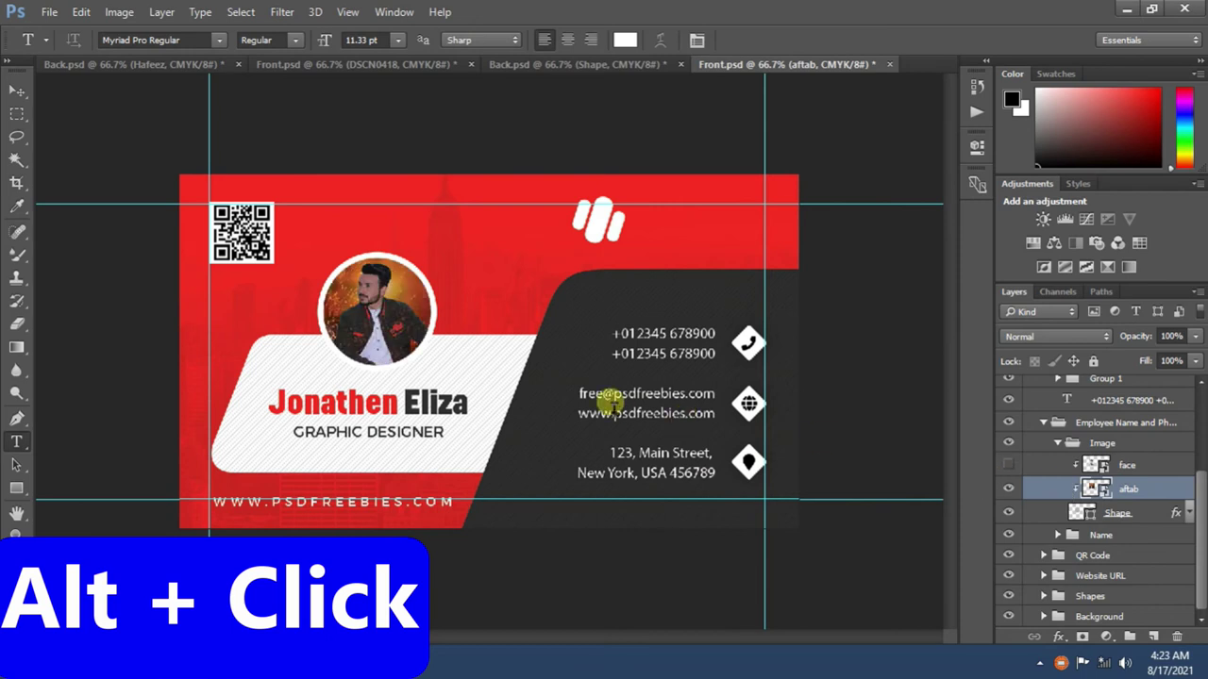
Identify the contact panel's Shape layer in the Shapes group by toggling its visibility, and set its fill to a very dark brown
left_click(1044, 596)
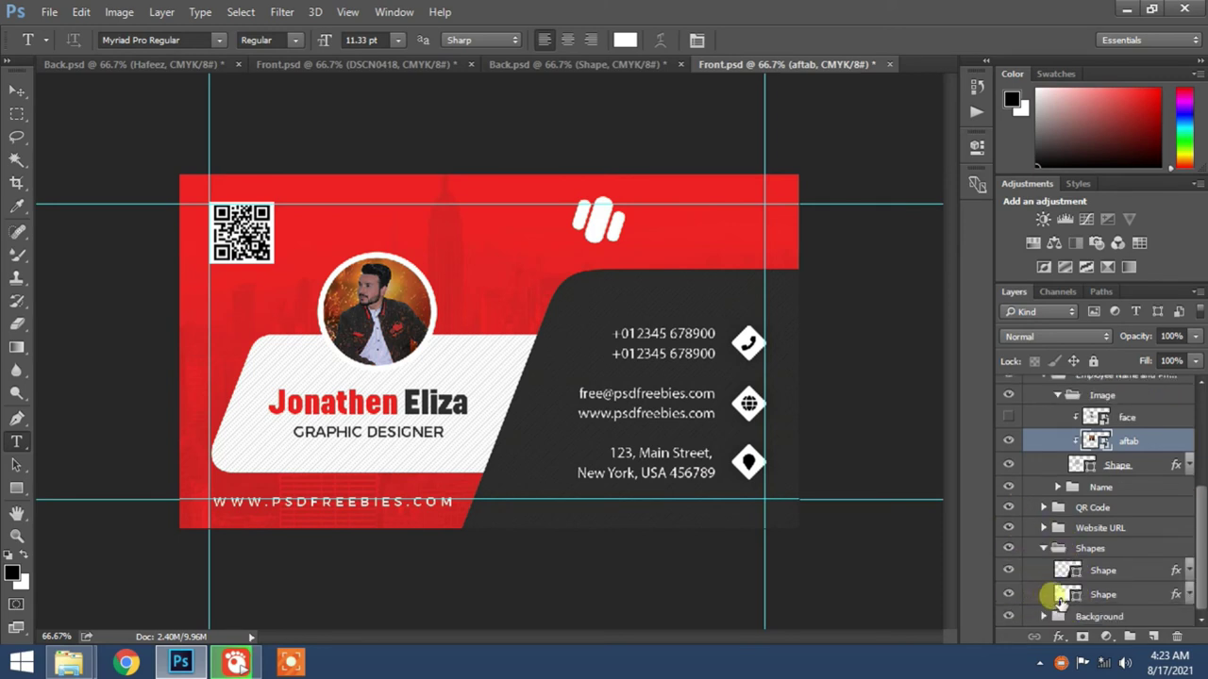
left_click(1009, 570)
left_click(1009, 570)
double_click(1068, 571)
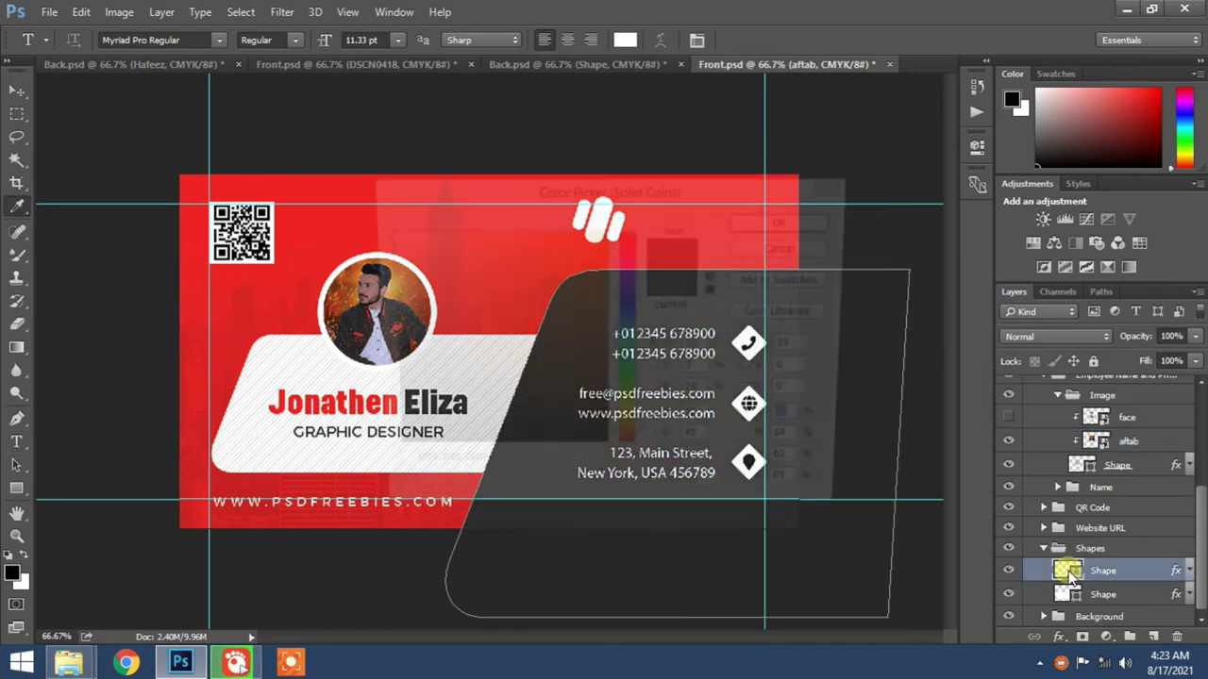
left_click(573, 288)
left_click_drag(573, 288, 604, 246)
left_click_drag(616, 192, 265, 37)
left_click_drag(220, 198, 222, 274)
left_click(435, 66)
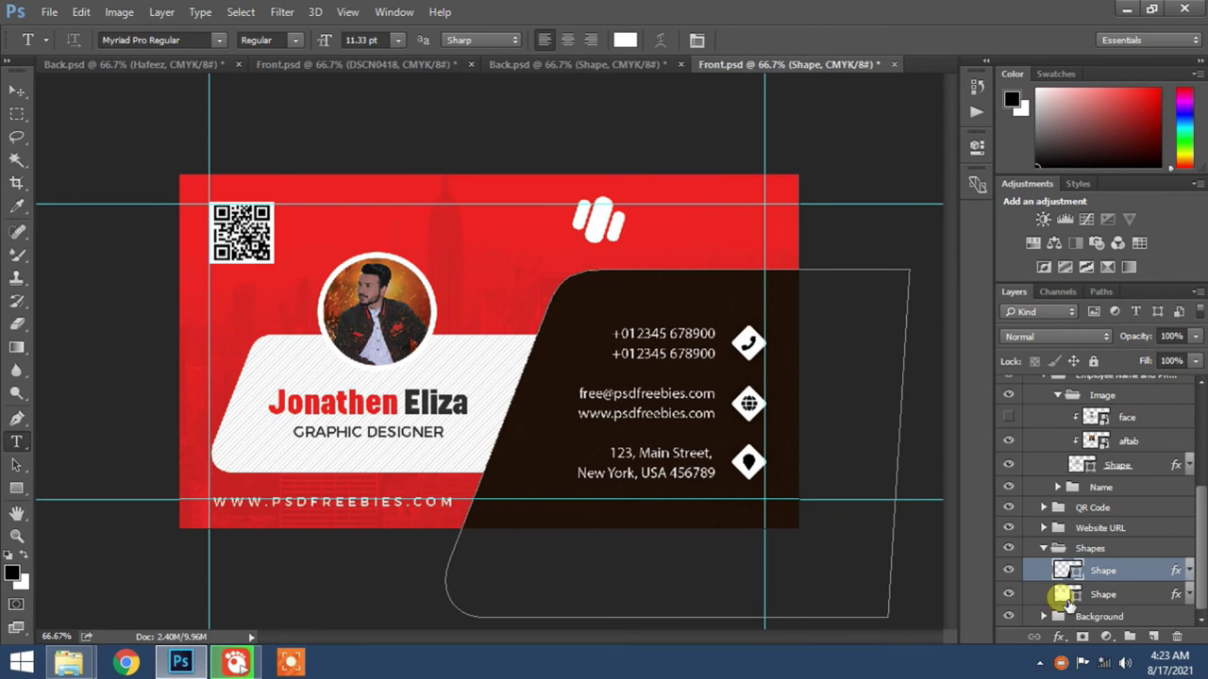
Set the fill of the white hatched shape behind the name and job title to orange ffad0f
double_click(1066, 595)
mouse_move(217, 203)
left_mouse_down()
mouse_move(199, 119)
mouse_move(189, 245)
mouse_move(148, 245)
mouse_move(85, 161)
mouse_move(94, 111)
mouse_move(195, 85)
left_mouse_up()
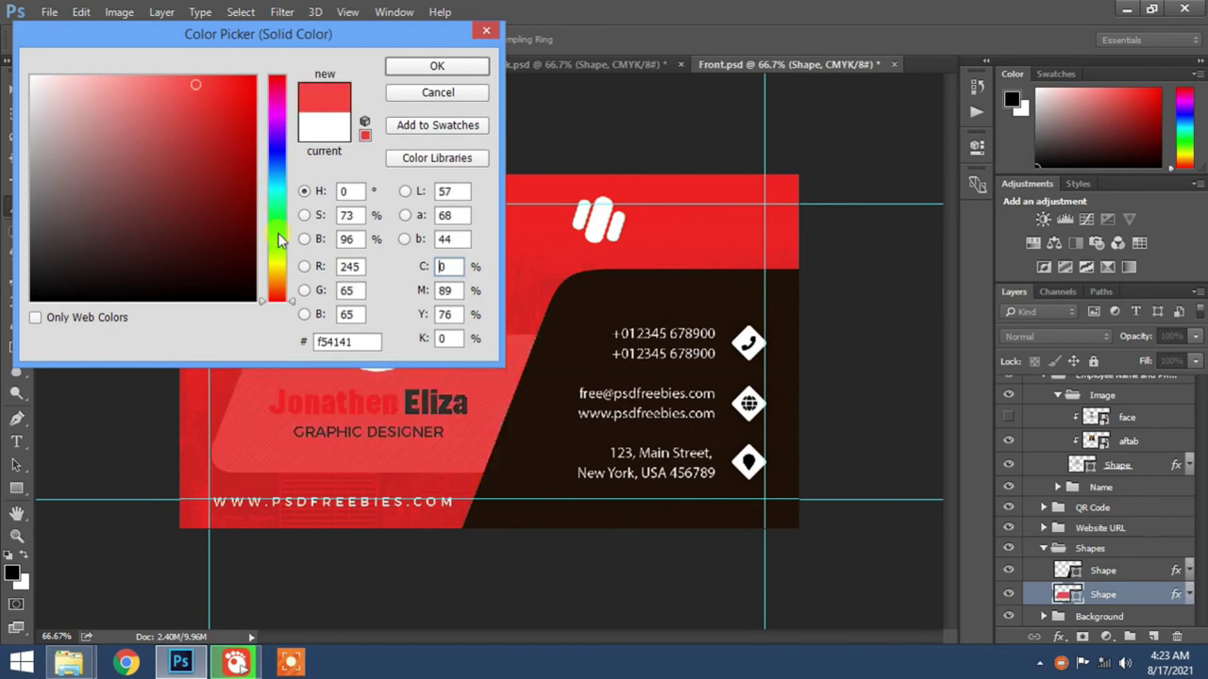
left_click(277, 276)
mouse_move(213, 252)
left_mouse_down()
mouse_move(210, 162)
mouse_move(216, 241)
mouse_move(197, 198)
mouse_move(179, 189)
mouse_move(242, 81)
mouse_move(295, 106)
left_mouse_up()
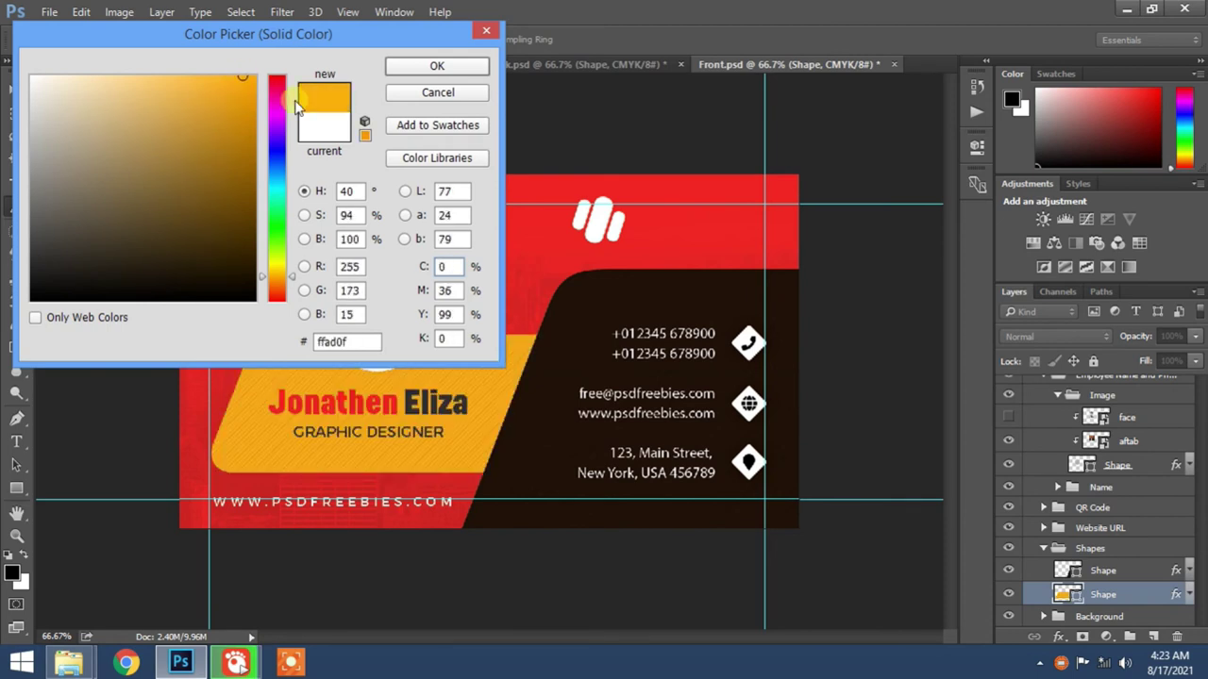
left_click(451, 65)
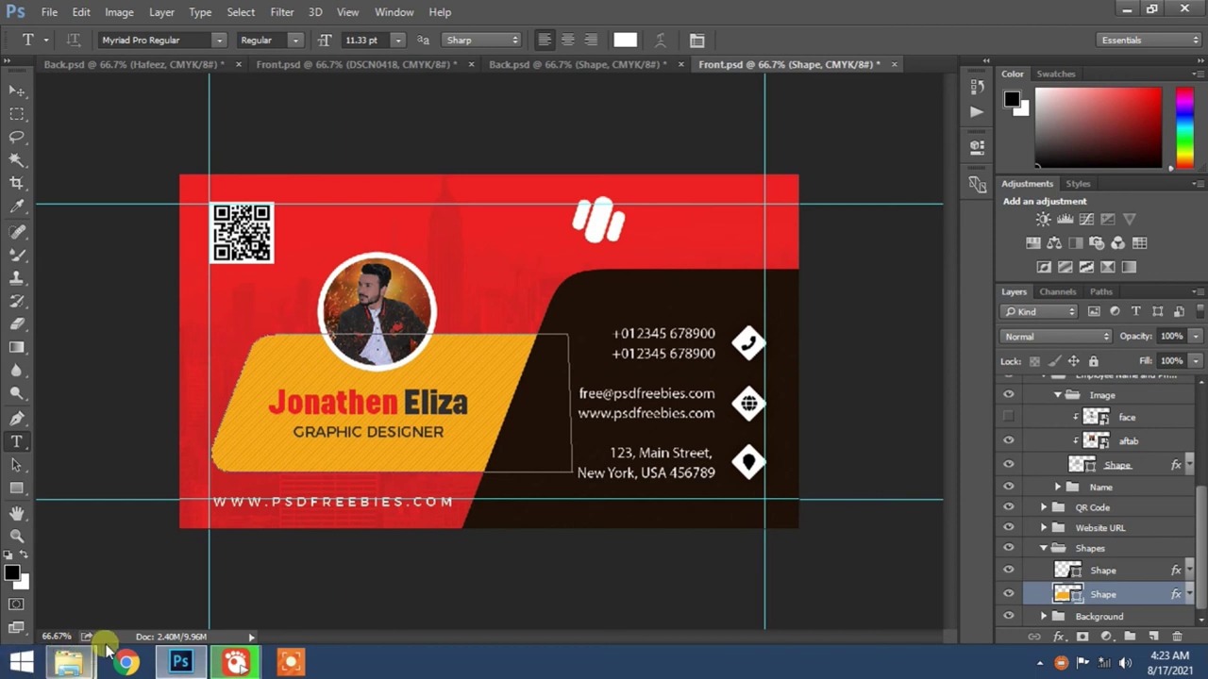
Open Back.psd from the Blue-Corporate Business Card Design PSD folder and dismiss the missing fonts dialog
mouse_move(68, 662)
left_click(253, 574)
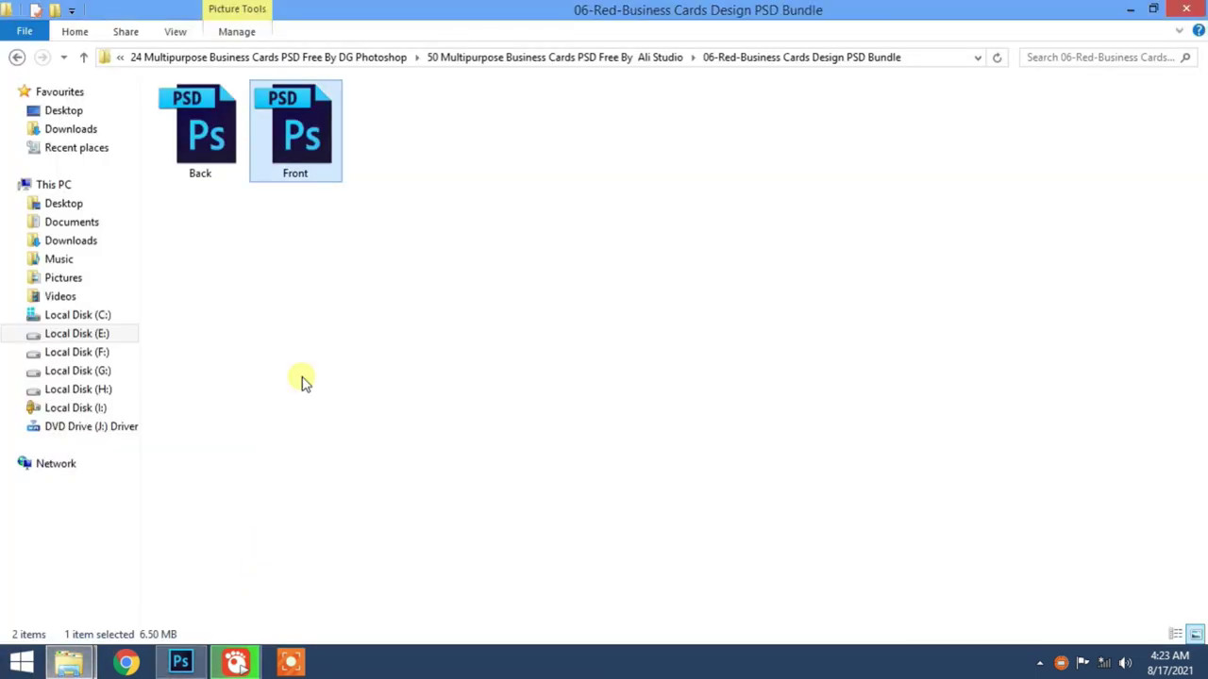
key("alt+Up")
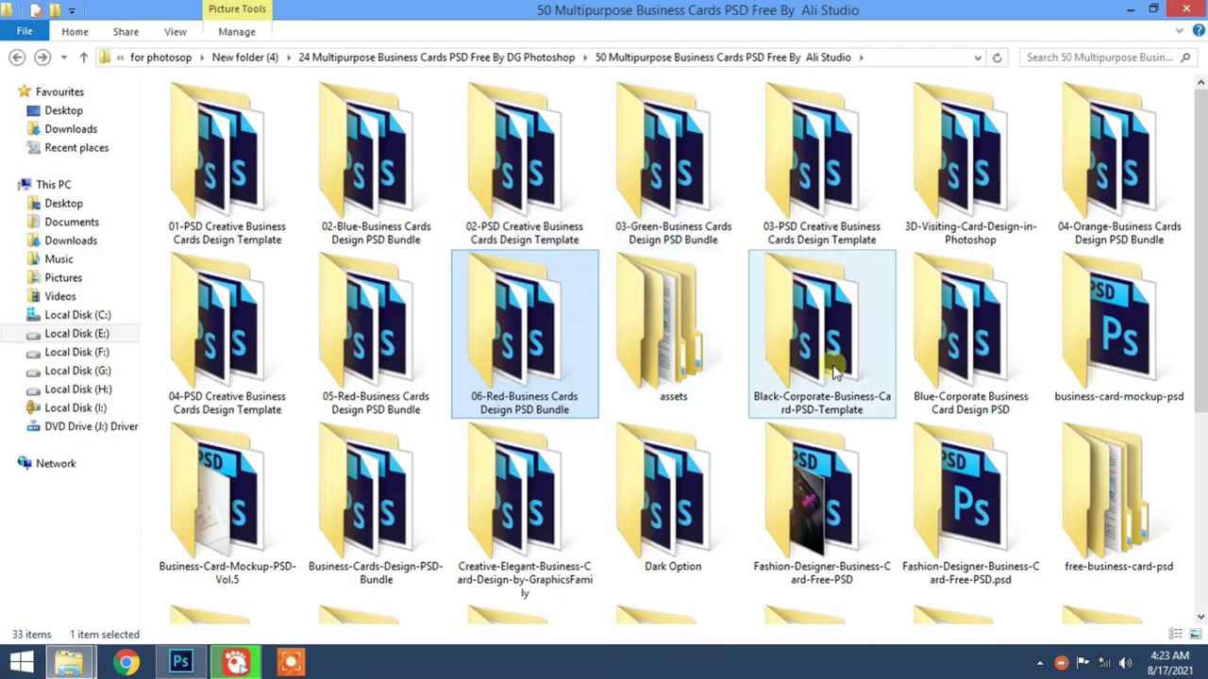
double_click(926, 354)
double_click(217, 124)
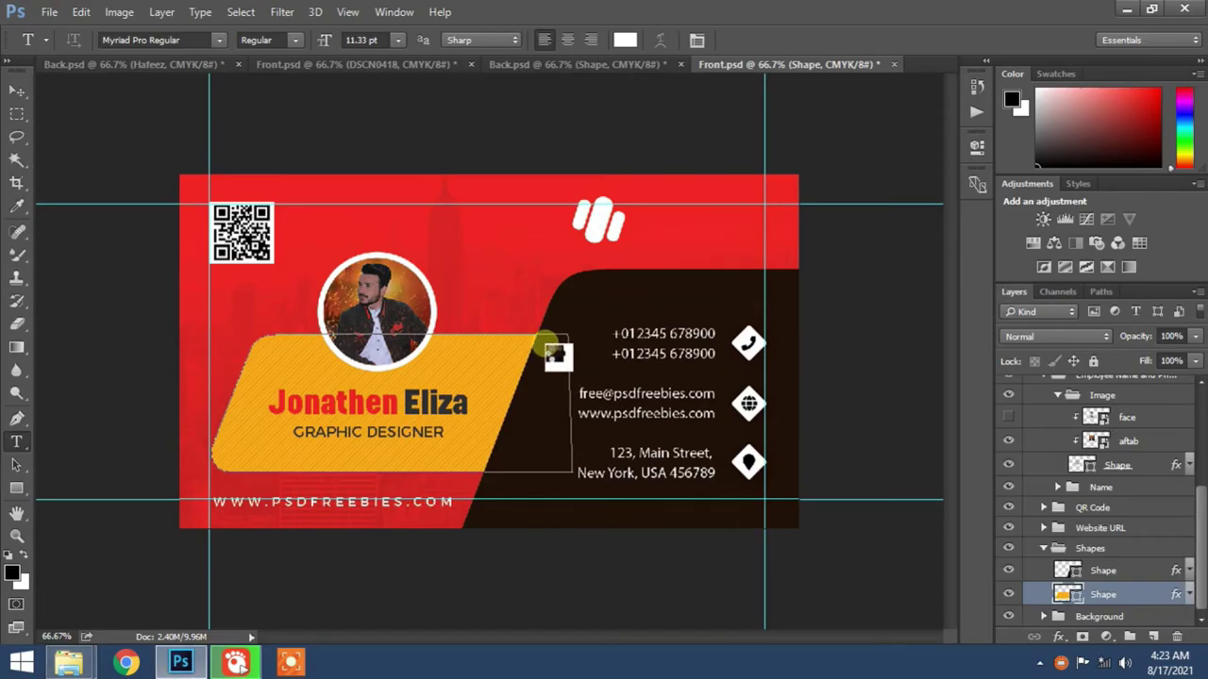
left_click_drag(554, 353, 562, 407)
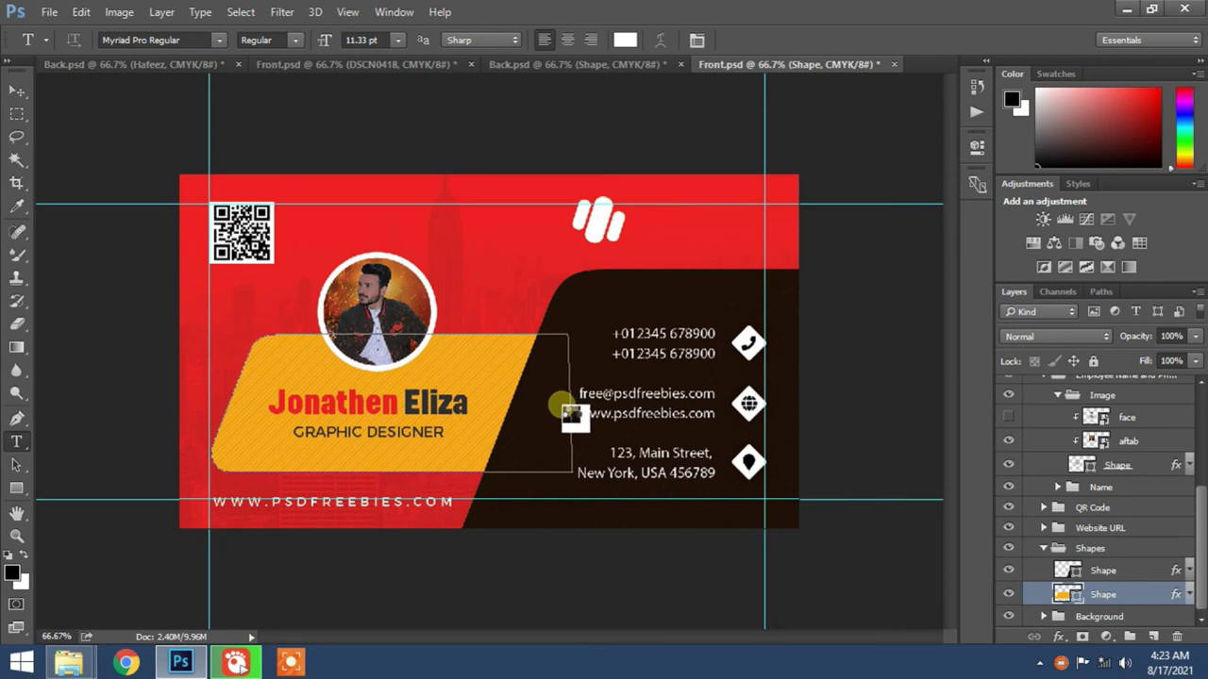
left_click_drag(562, 406, 563, 418)
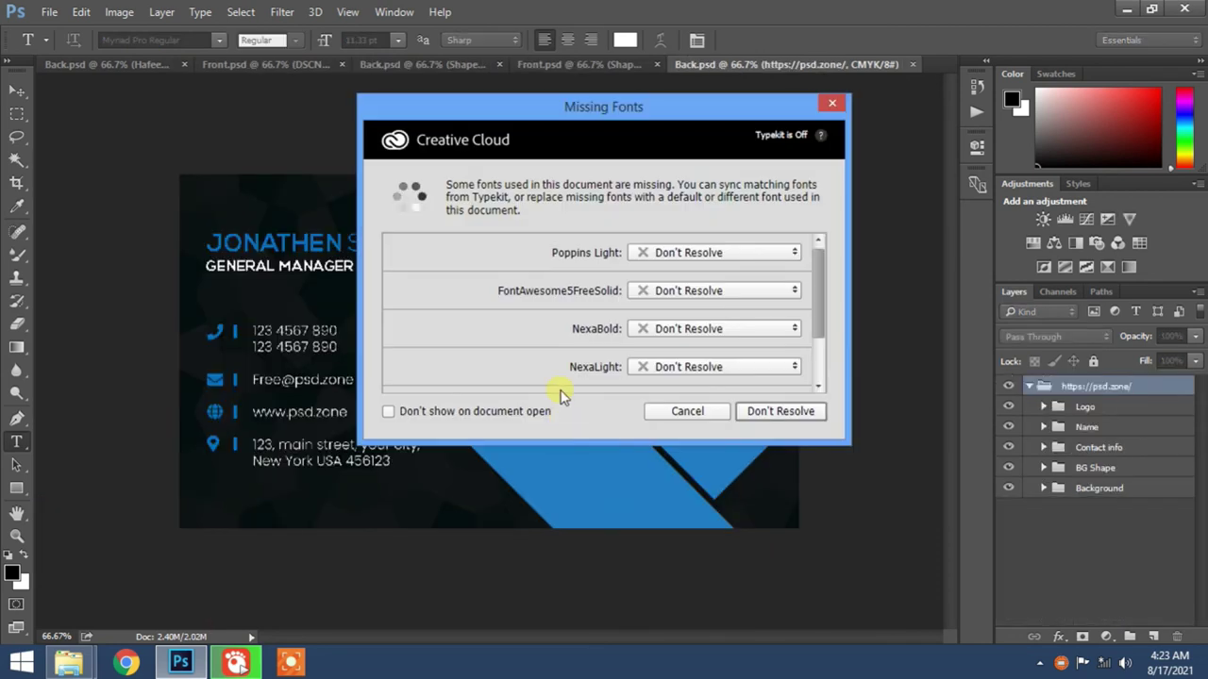
left_click(682, 413)
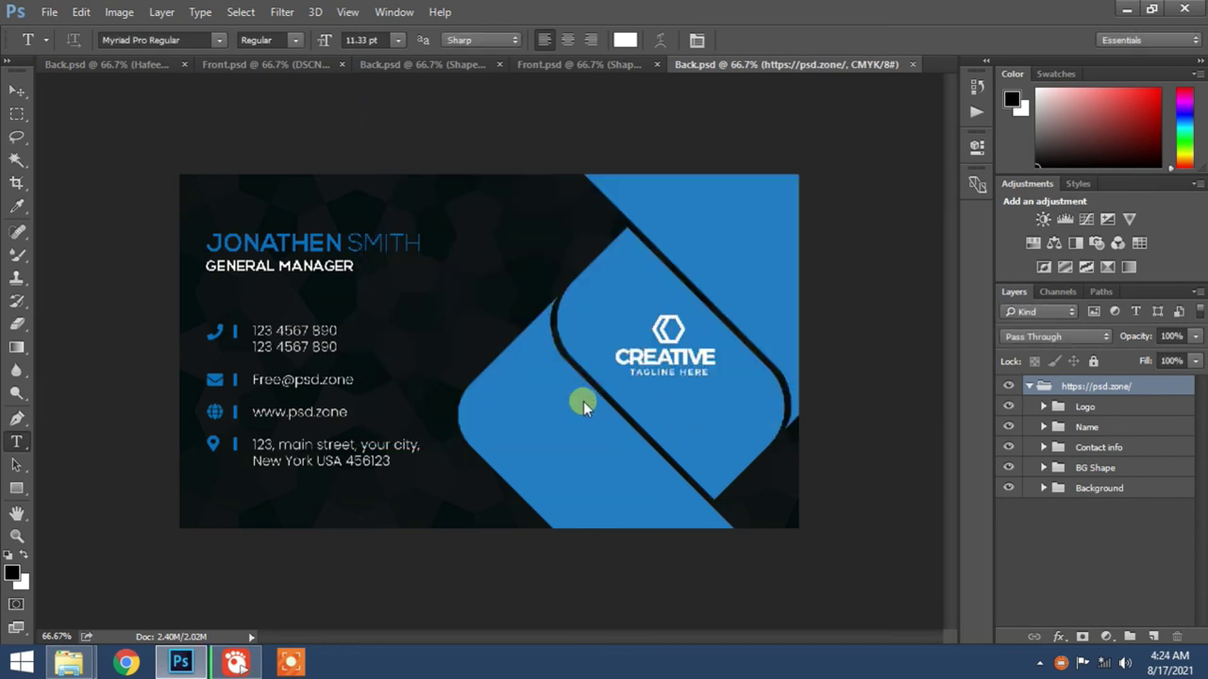
Check the Logo group by toggling its visibility, and replace the cardholder's name with ALI STUDIO
left_click(1008, 406)
left_click(1008, 406)
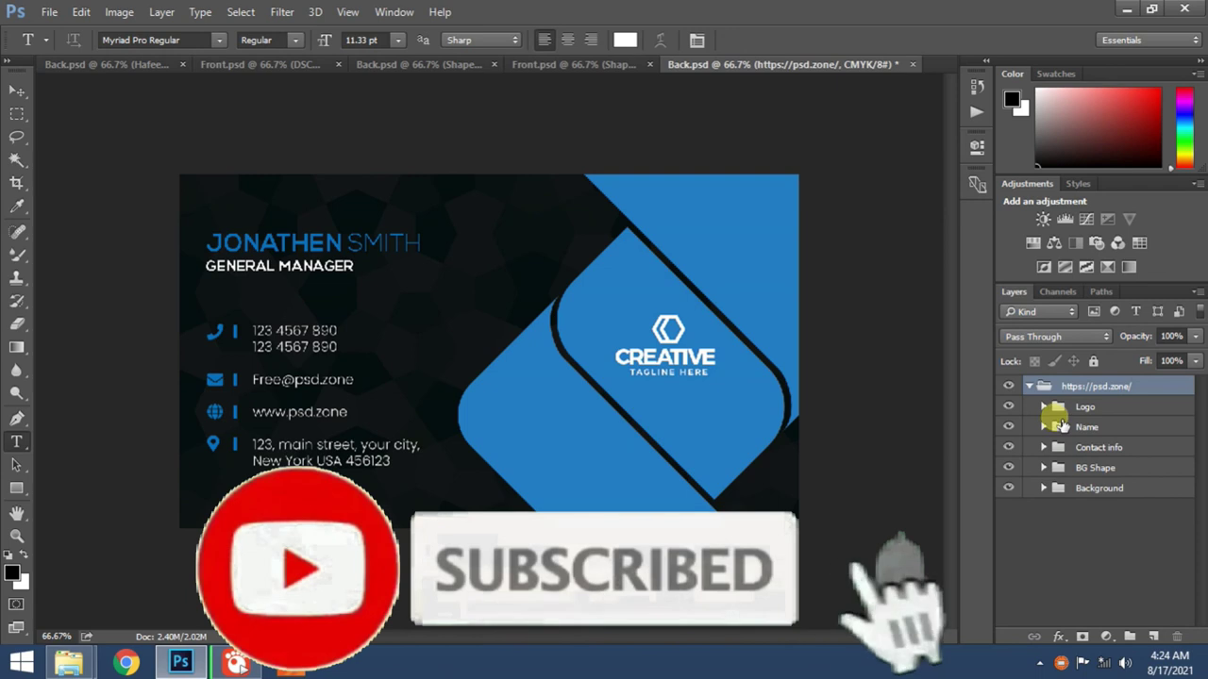
triple_click(391, 281)
key("BackSpace")
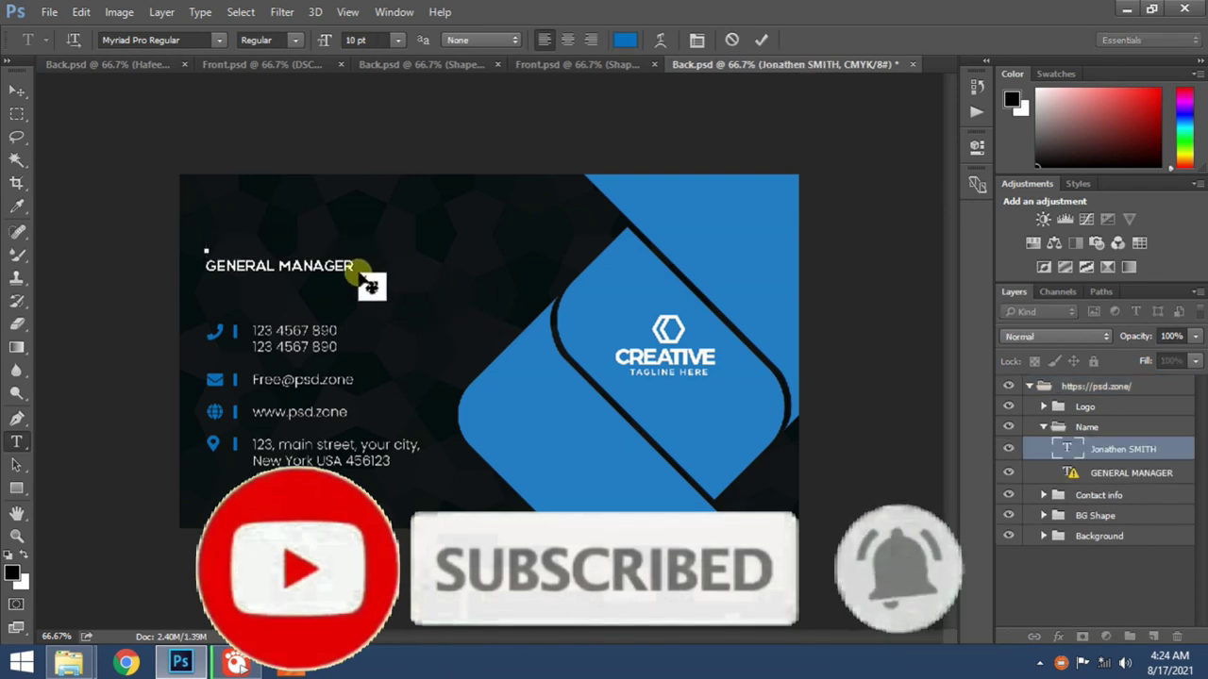
type("ALI ")
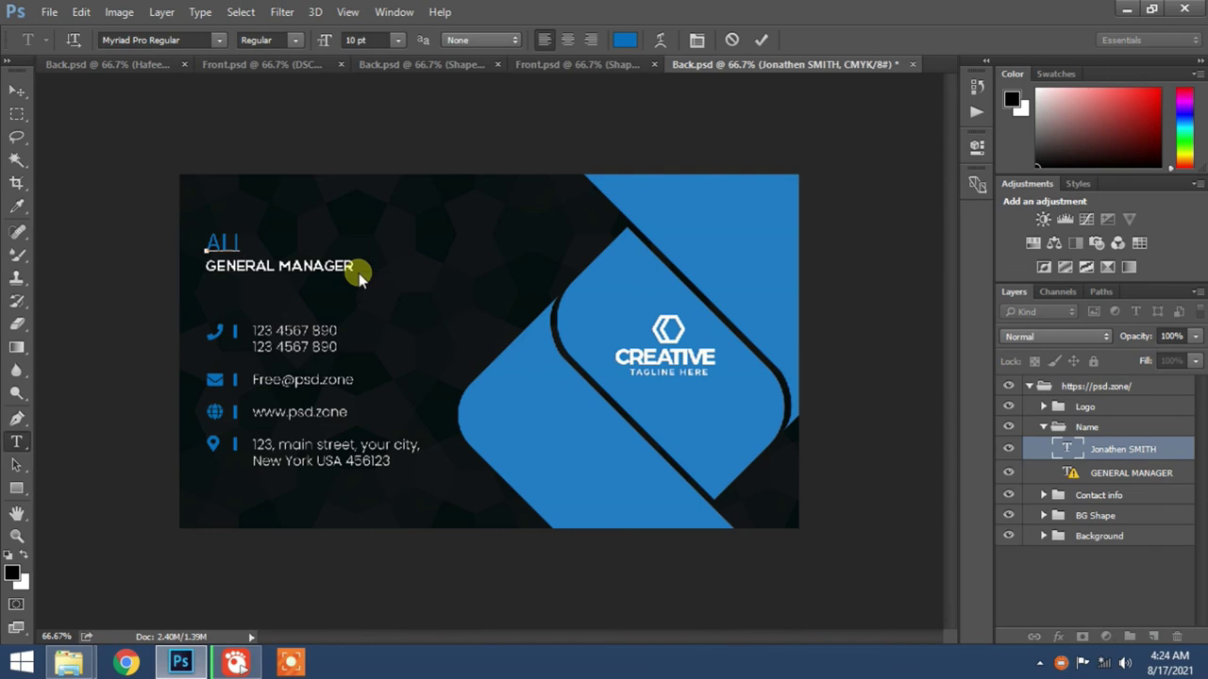
type("STUDIO")
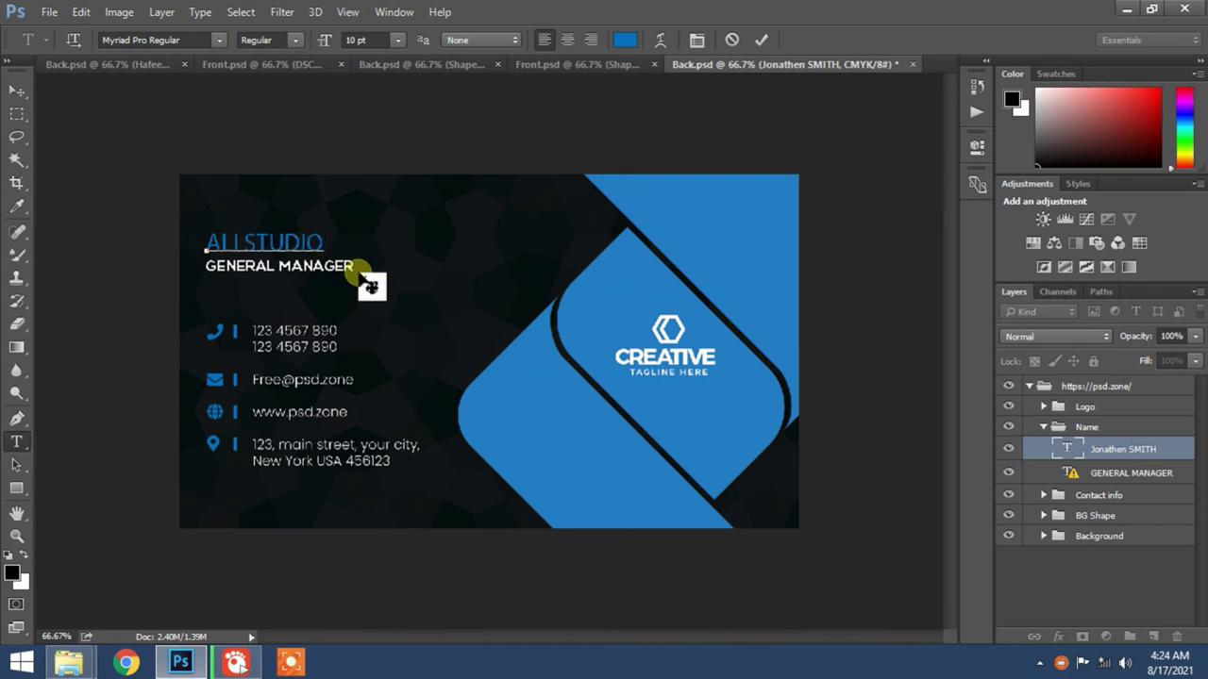
key("Home")
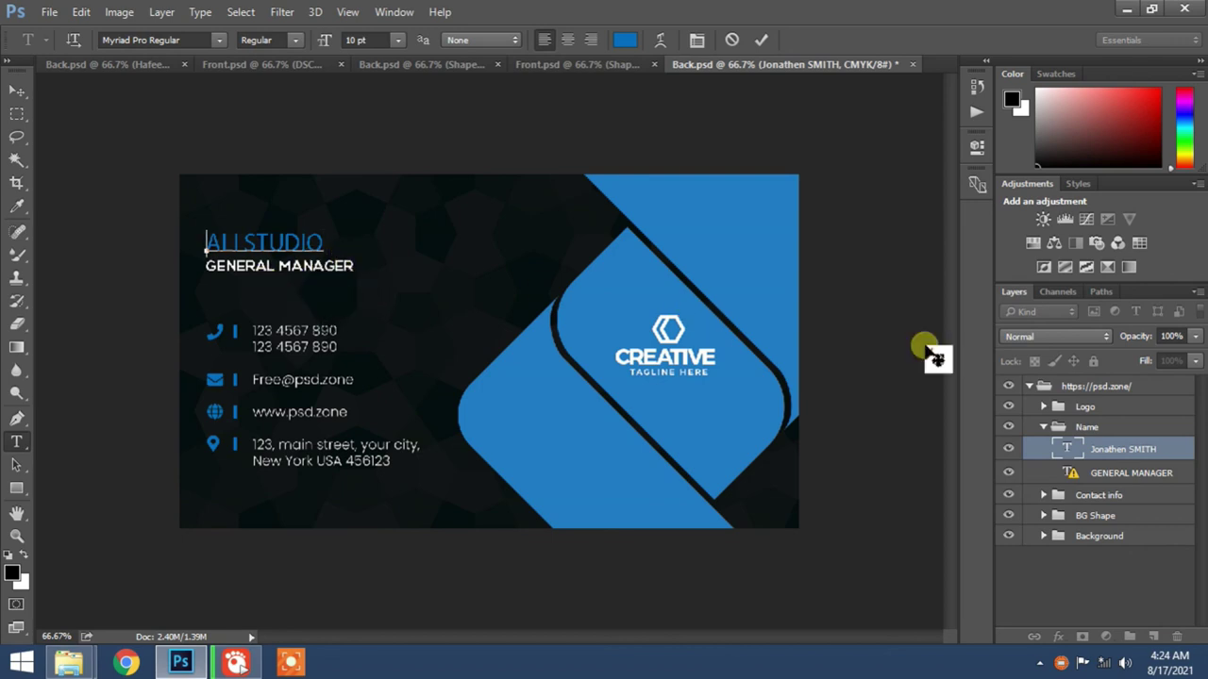
Accept font substitution for the GENERAL MANAGER text layer and replace its text with "Photo editing"
left_click(1072, 477)
double_click(1071, 476)
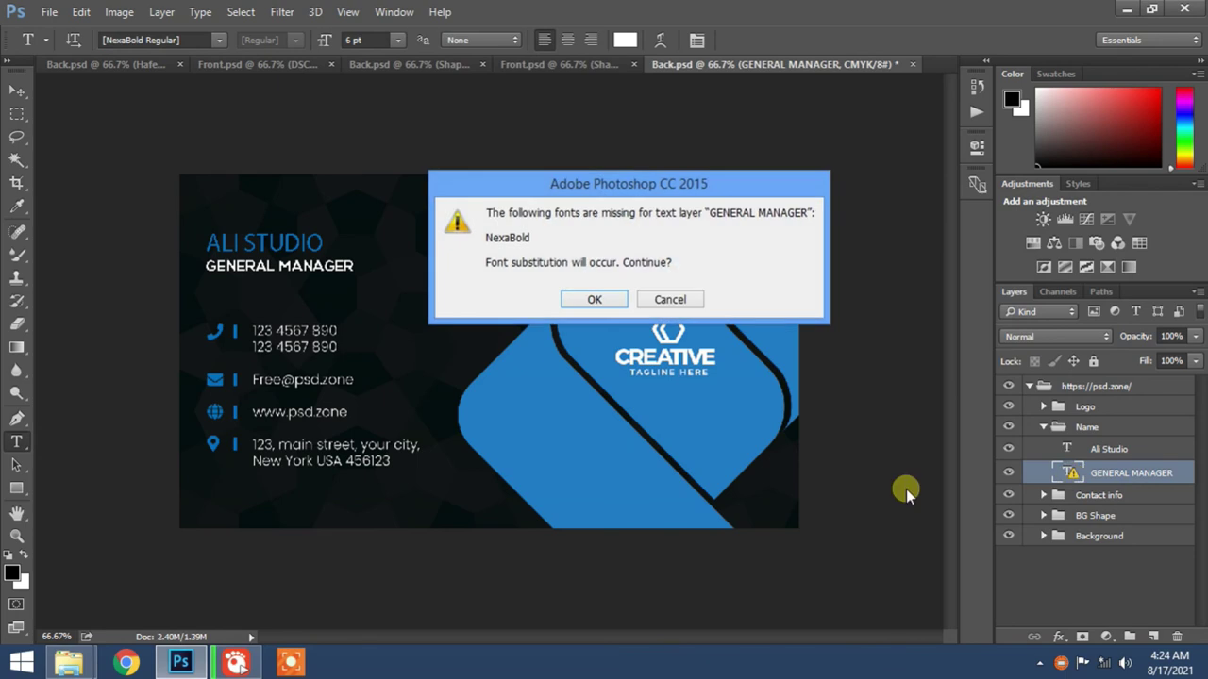
left_click(594, 299)
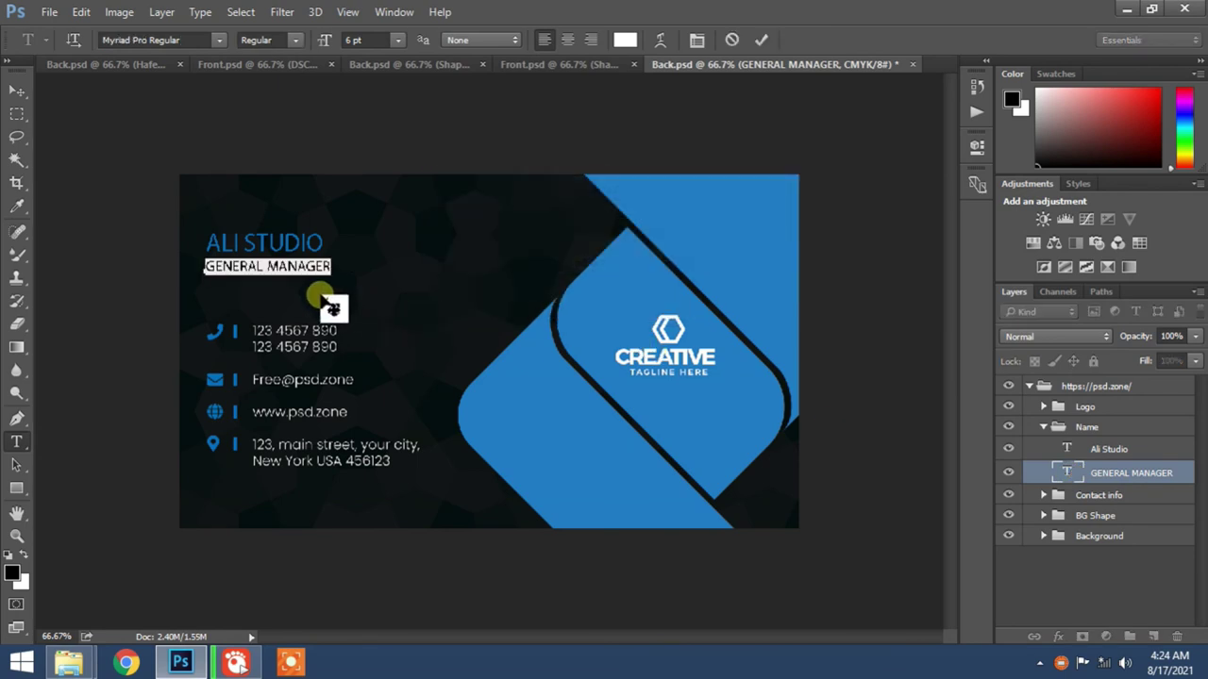
key("BackSpace")
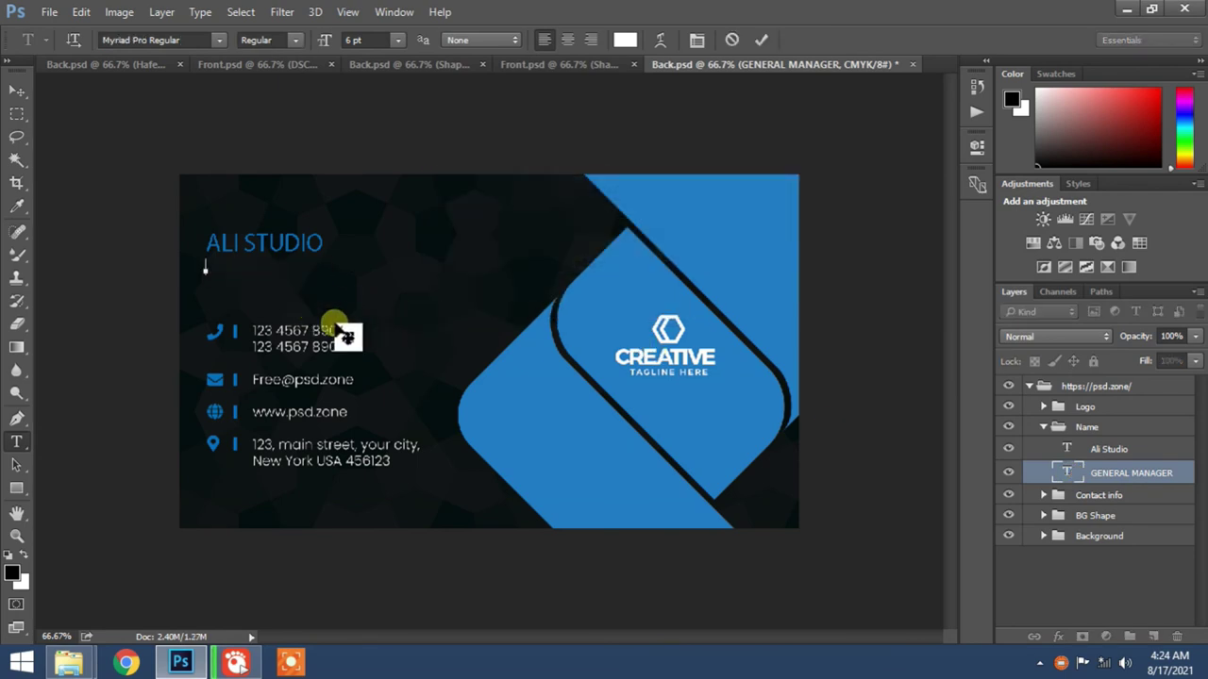
type("Photo editing")
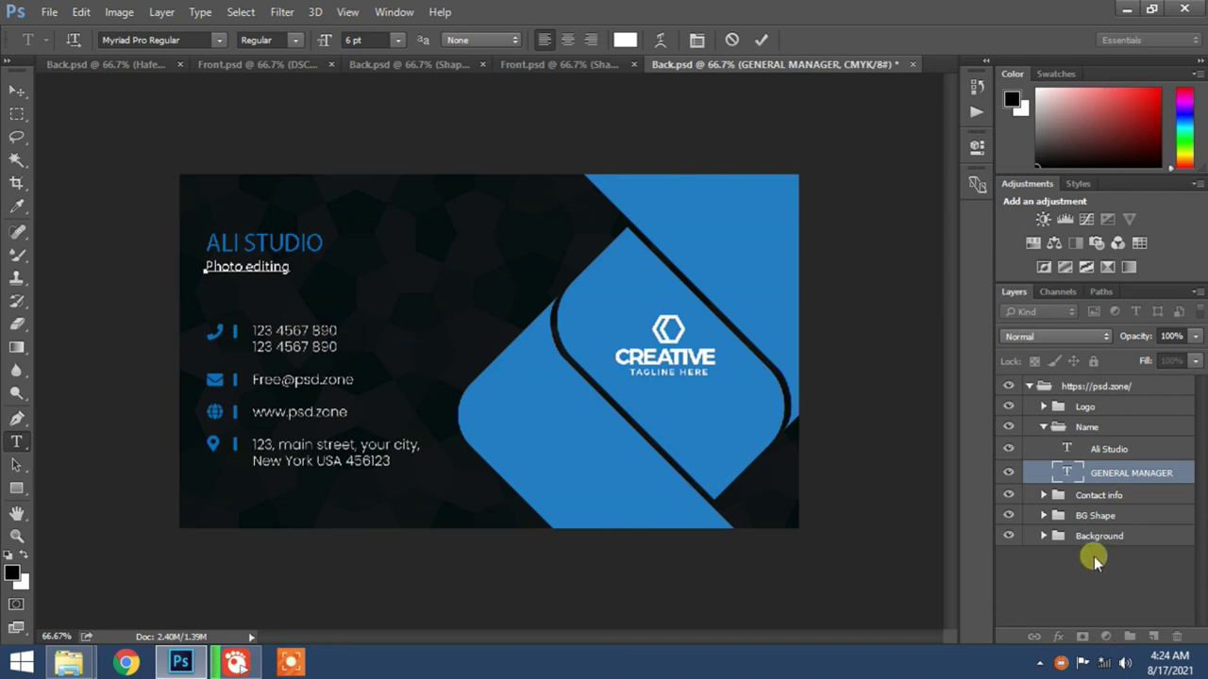
Check what the Contact info and BG Shape groups contain by toggling their visibility, and select the BG Shape group
left_click(1009, 494)
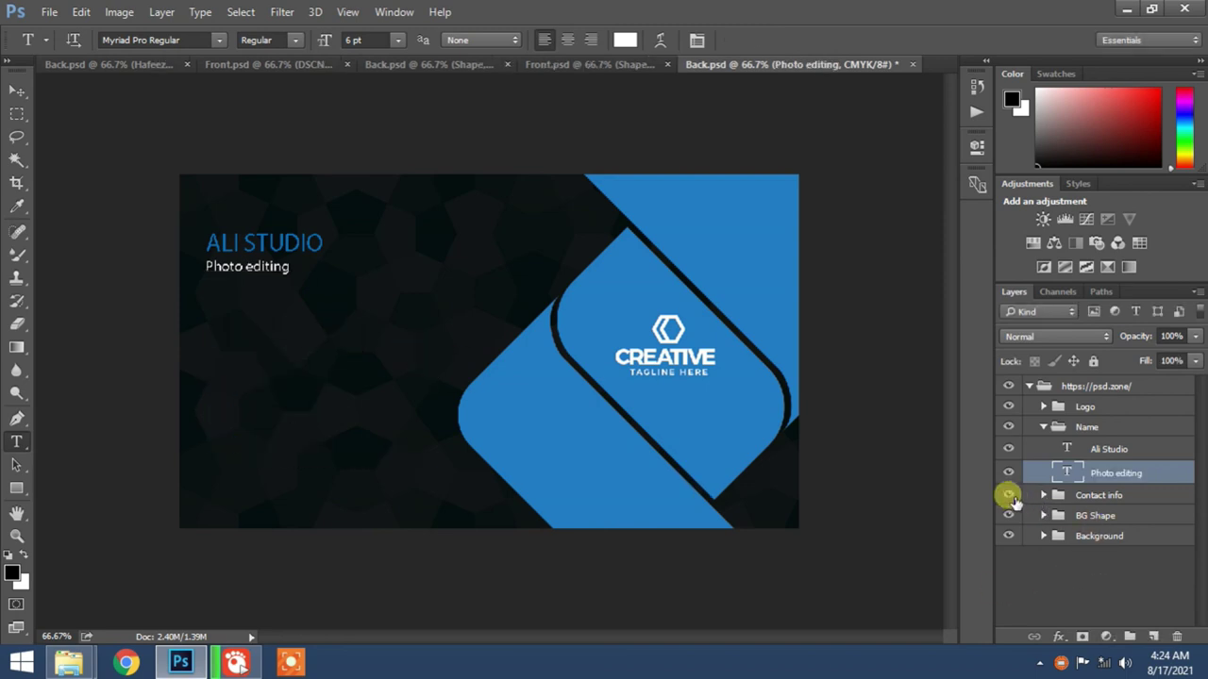
left_click(1010, 495)
left_click(1042, 500)
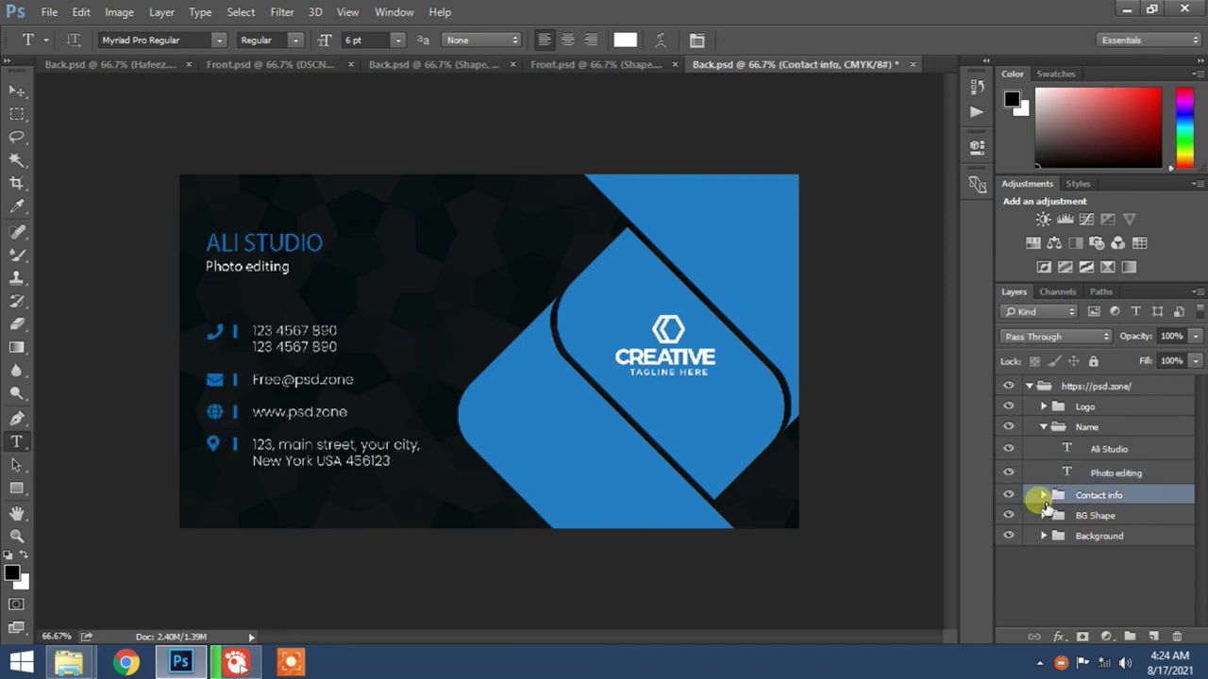
left_click(1010, 495)
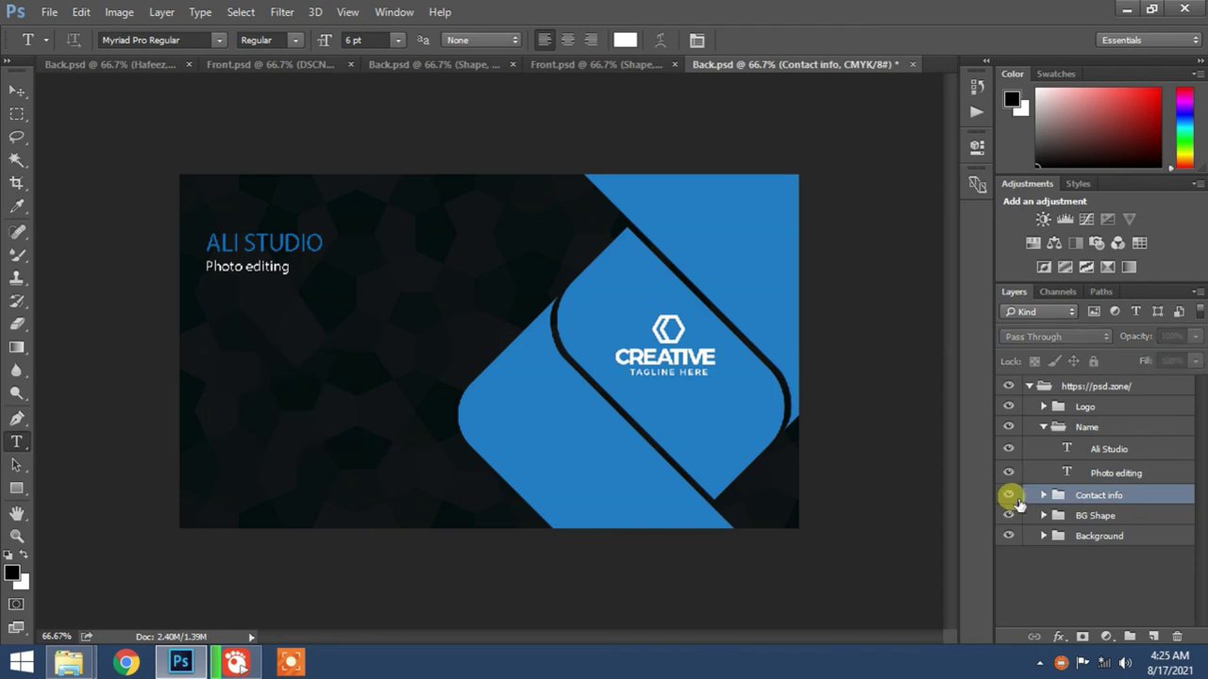
left_click(1010, 495)
left_click(1009, 515)
left_click(1008, 515)
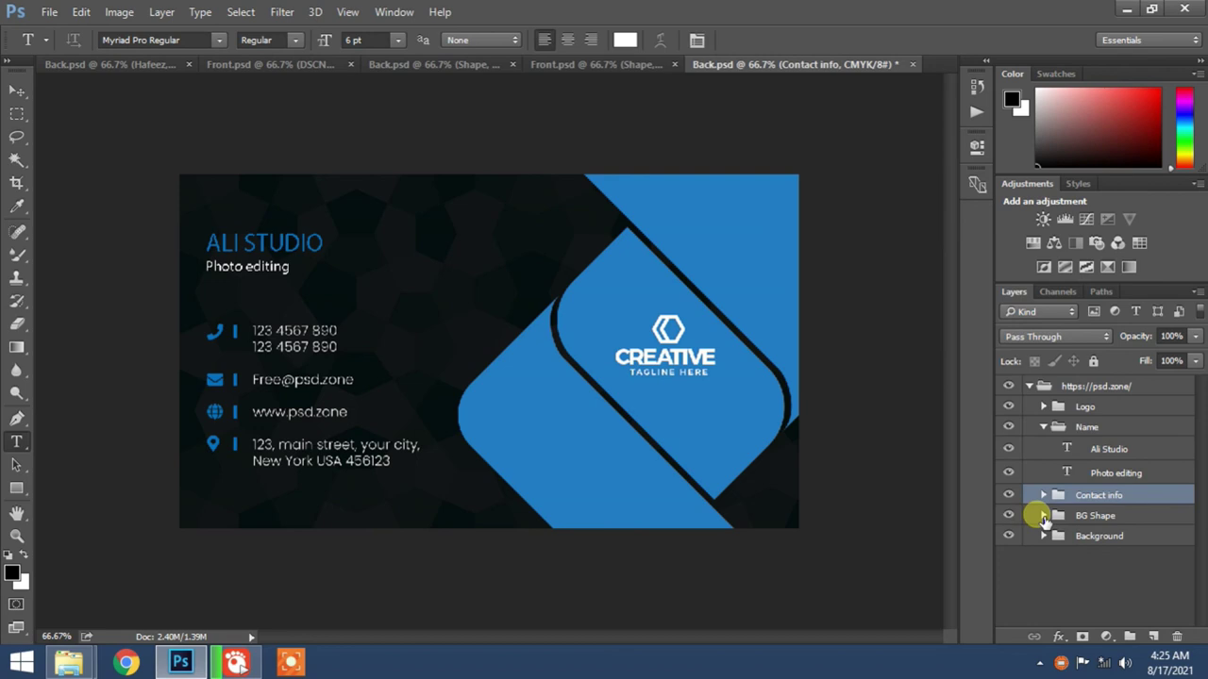
left_click(1047, 523)
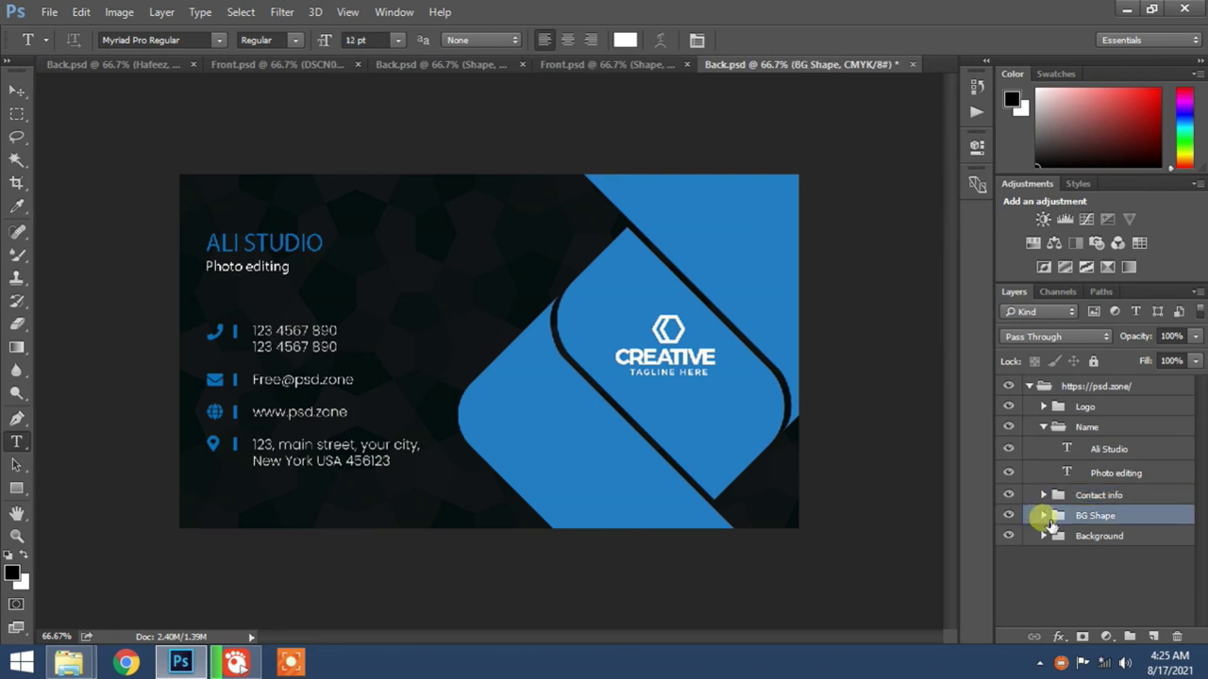
Recolour the Rounded Rectangle shape in the BG Shape group to bright red (ff0036)
left_click(1044, 517)
double_click(1064, 536)
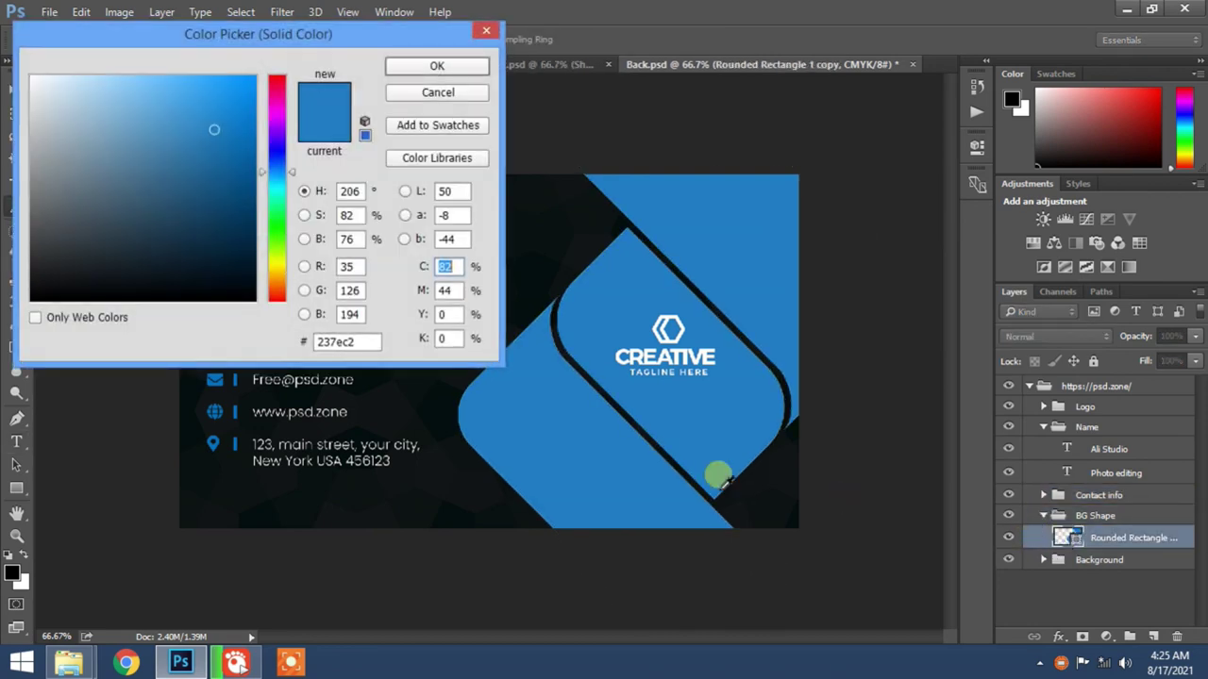
left_click(216, 242)
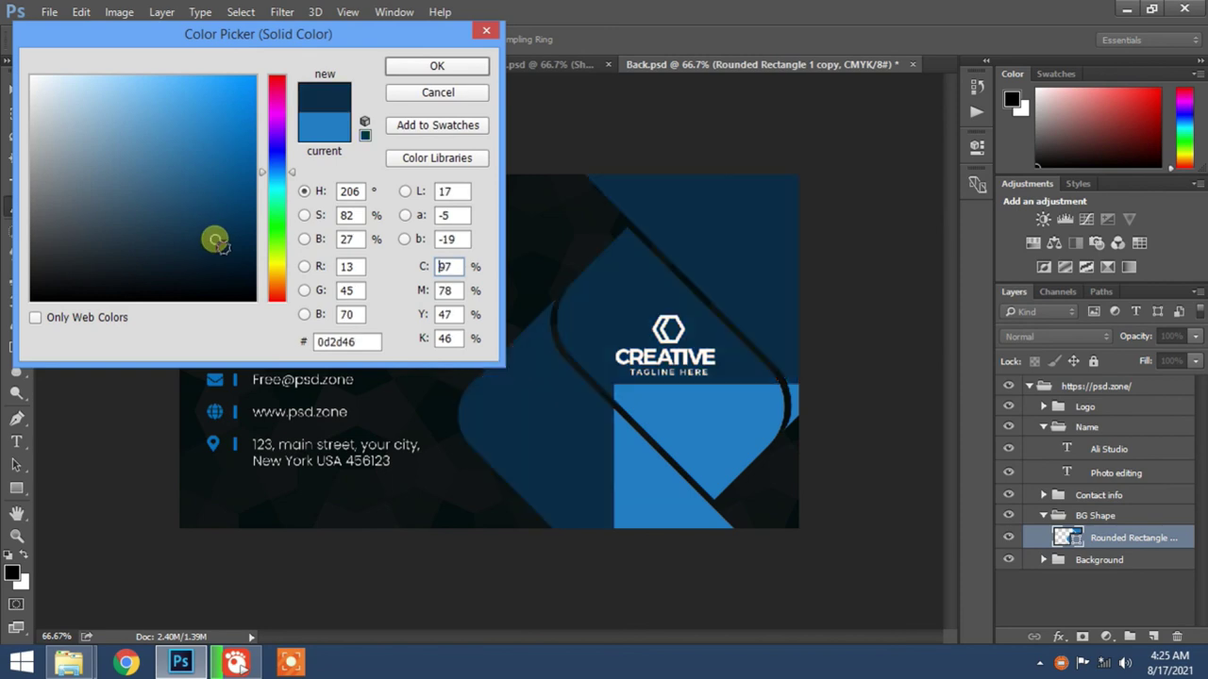
left_click(216, 281)
left_click(217, 150)
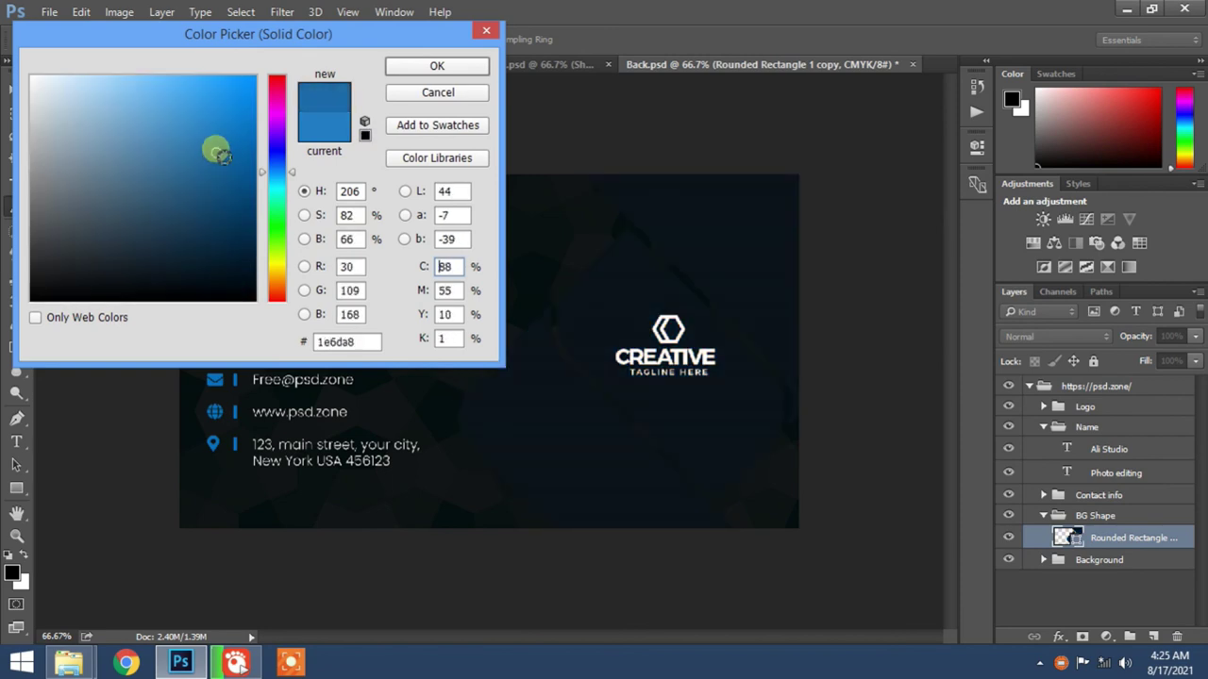
left_click(200, 74)
left_click_drag(275, 159, 281, 119)
mouse_move(223, 94)
left_mouse_down()
mouse_move(269, 75)
mouse_move(280, 88)
left_mouse_up()
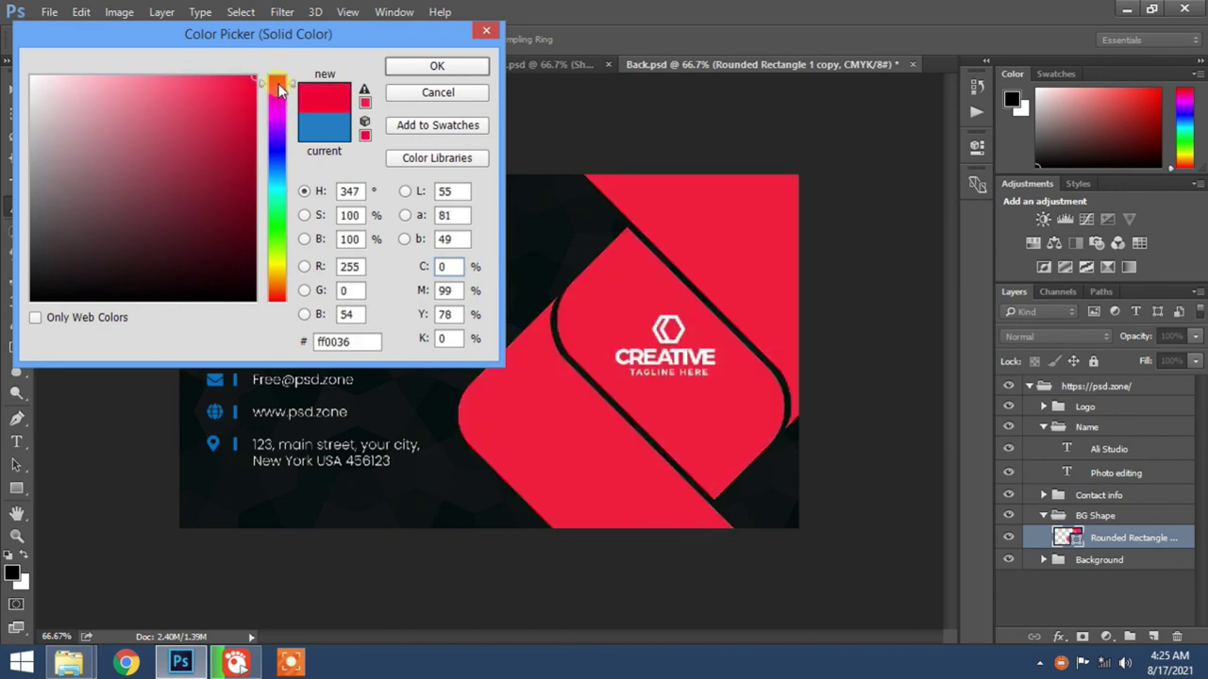
left_click(429, 66)
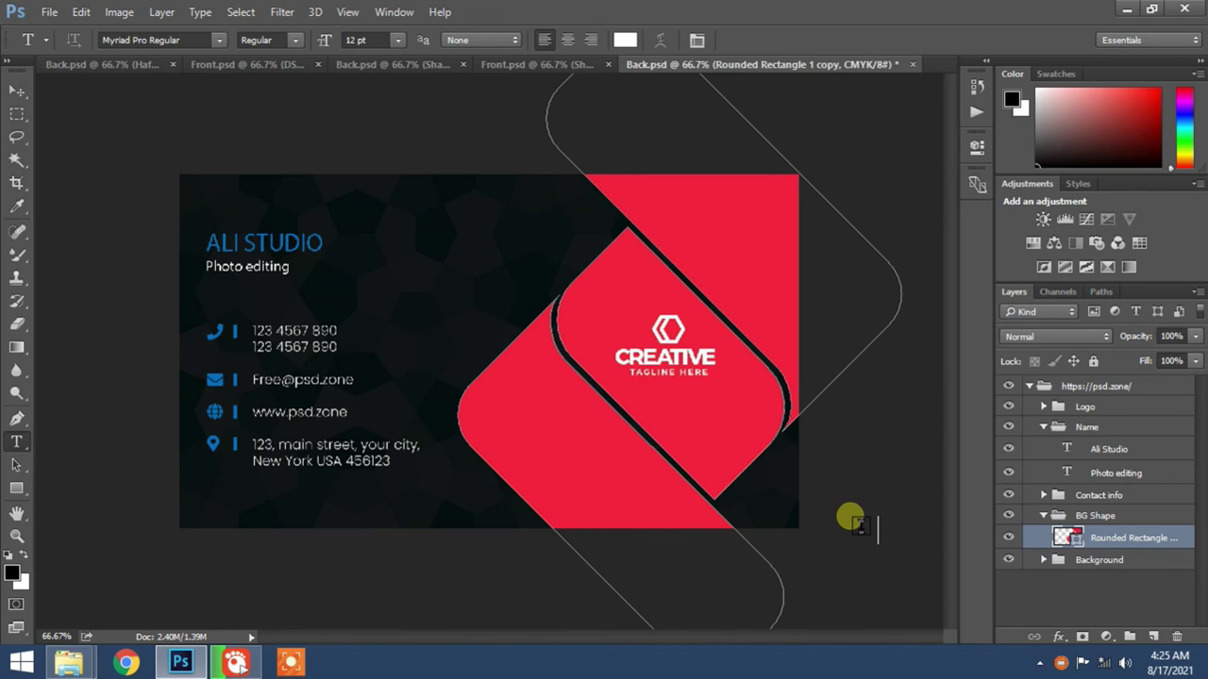
Change the fill of Rectangle 1 in the Background group to bright green (16e377)
left_click(1043, 560)
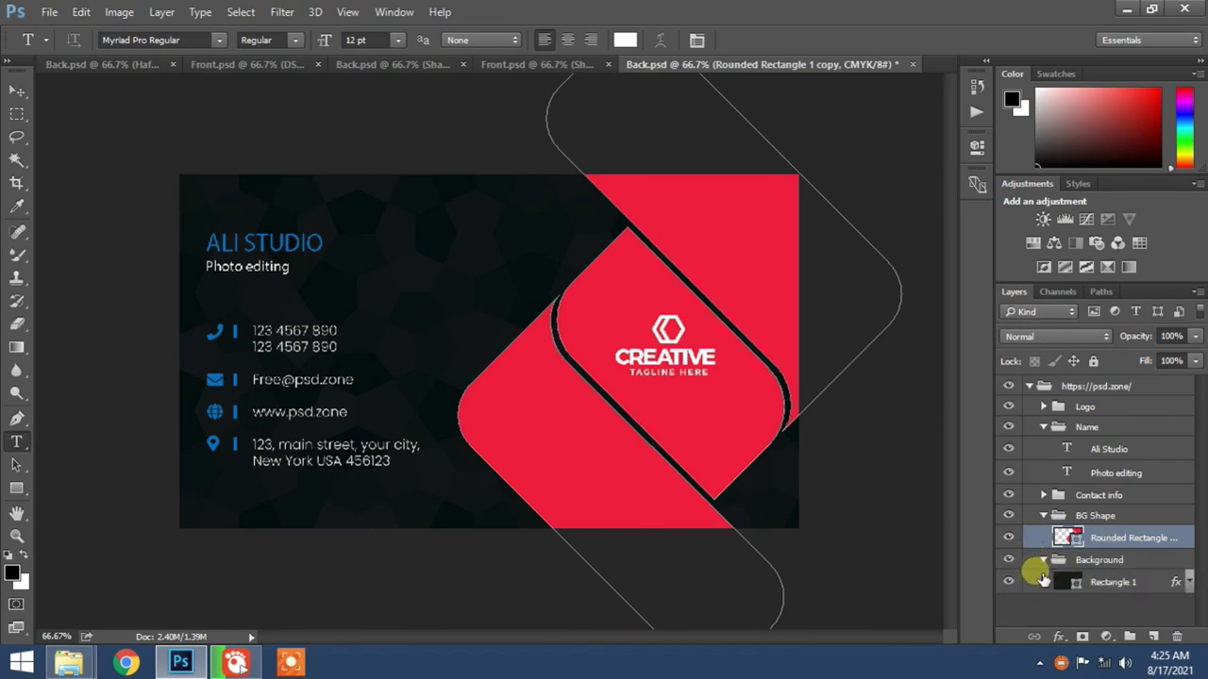
double_click(1076, 584)
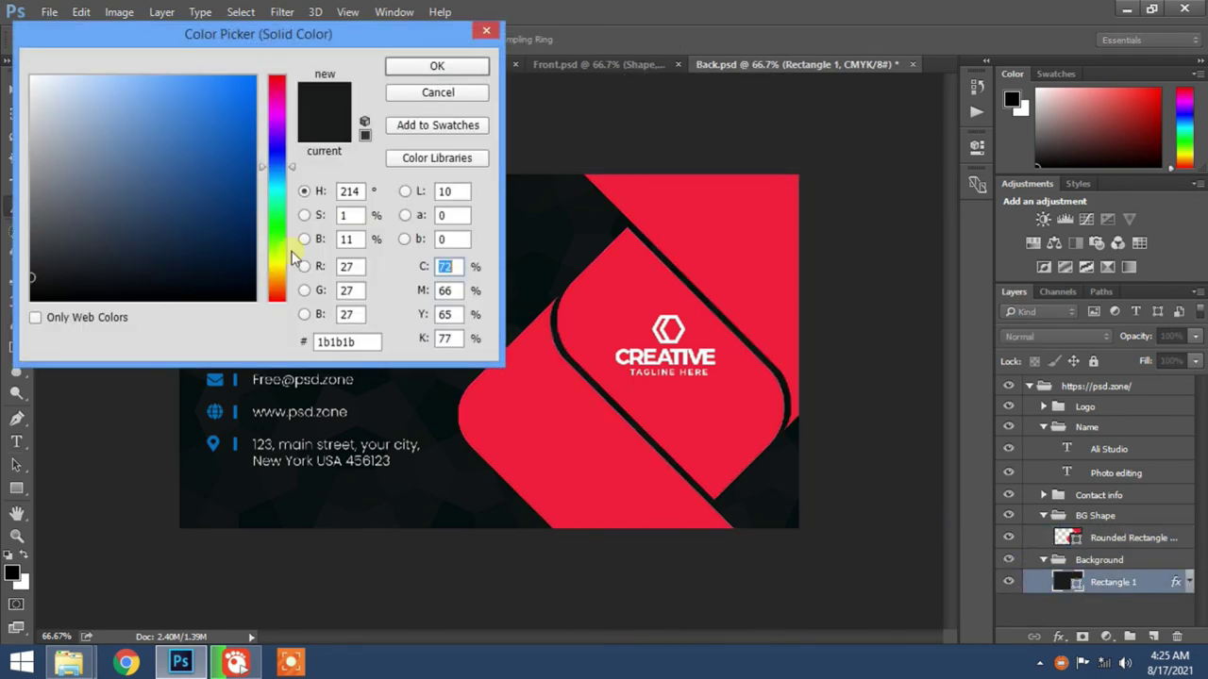
left_click(175, 146)
mouse_move(174, 146)
left_mouse_down()
mouse_move(192, 210)
mouse_move(109, 187)
mouse_move(154, 198)
mouse_move(161, 223)
mouse_move(237, 270)
mouse_move(242, 254)
mouse_move(32, 84)
left_mouse_up()
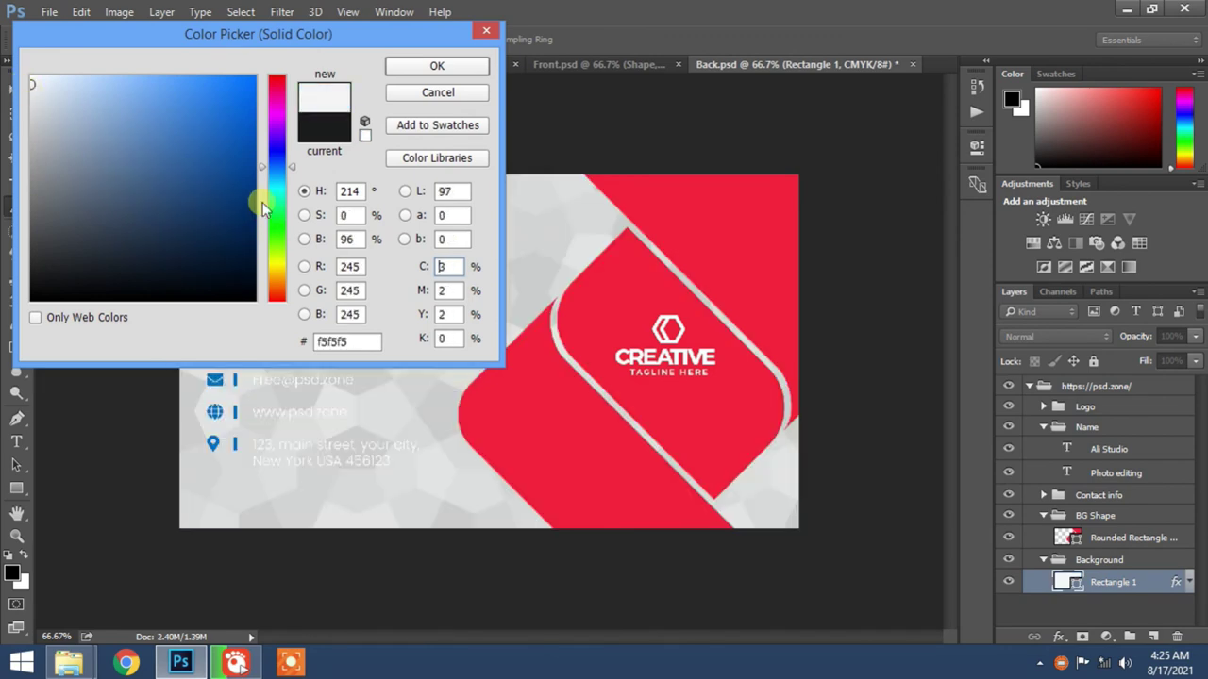
left_click(271, 207)
left_click(207, 156)
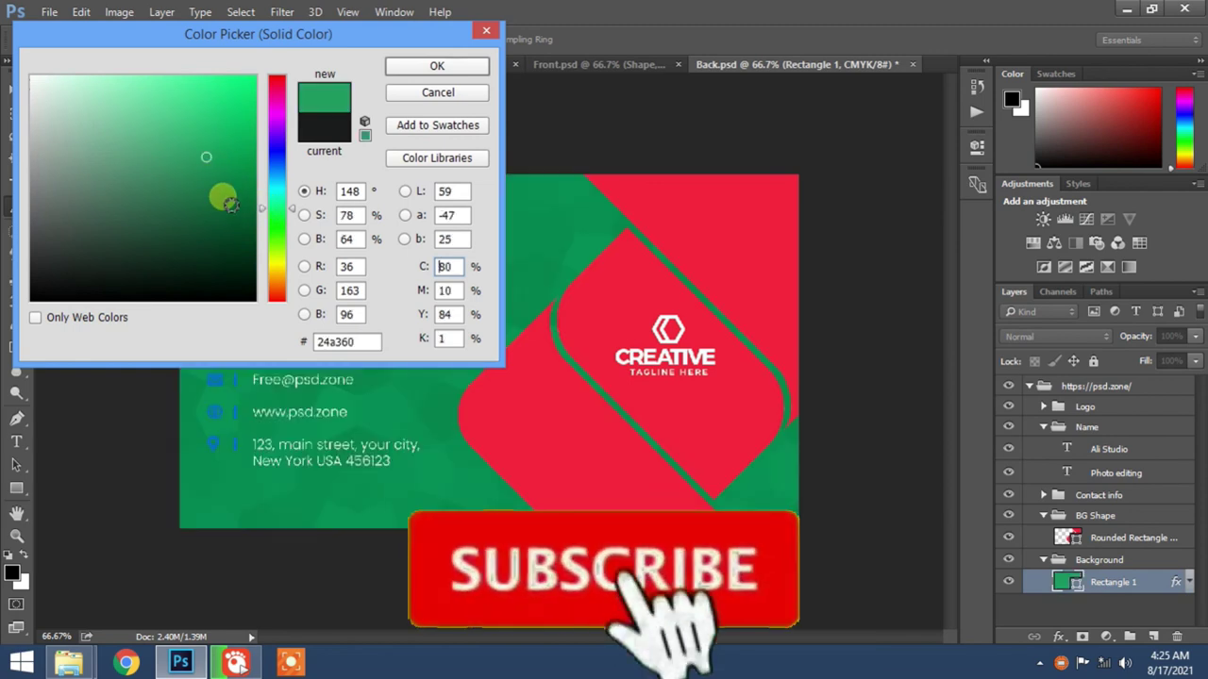
left_click_drag(221, 162, 237, 103)
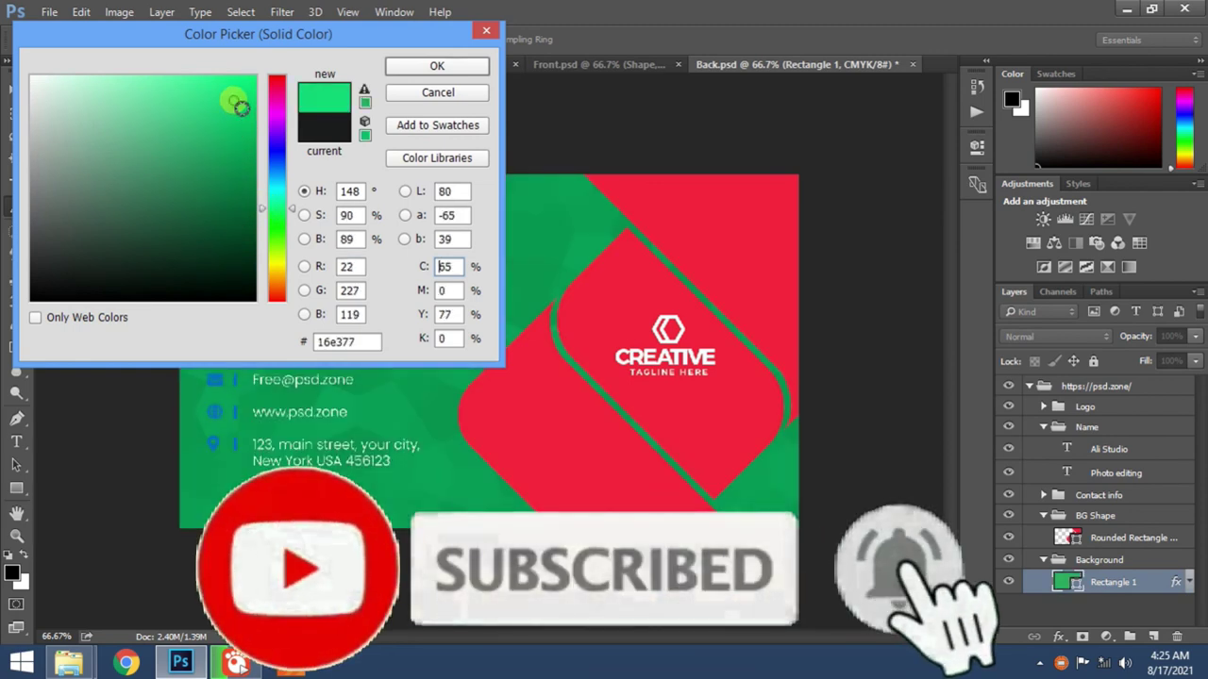
left_click(437, 65)
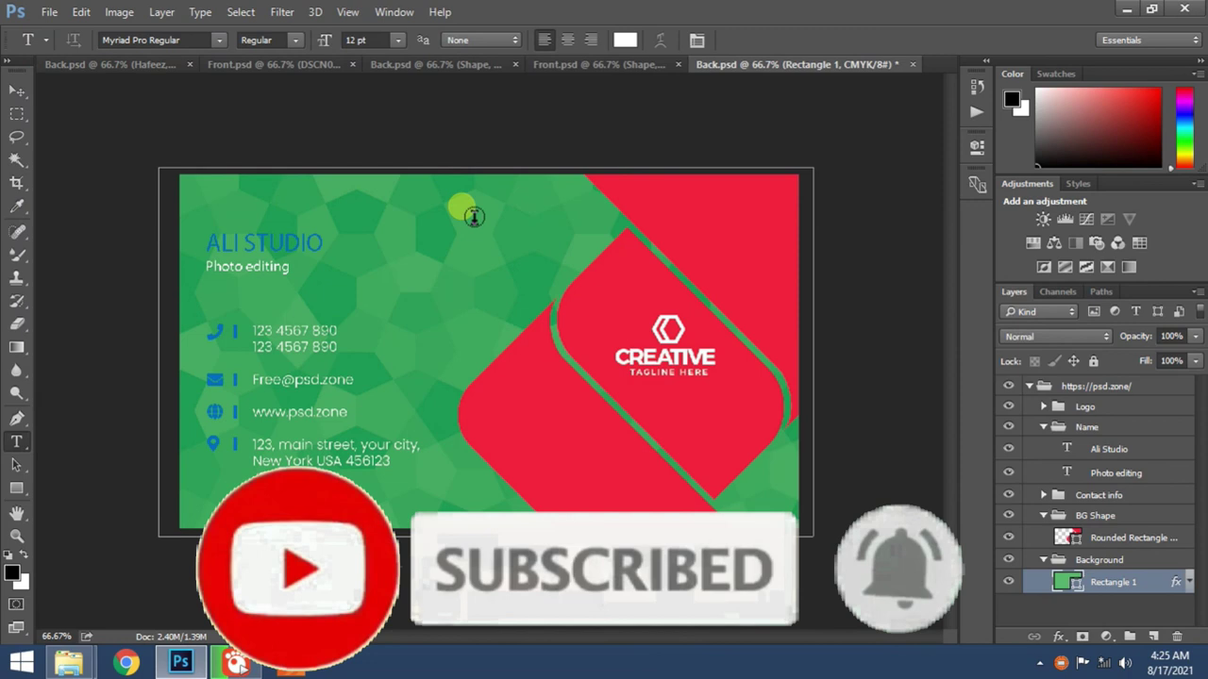